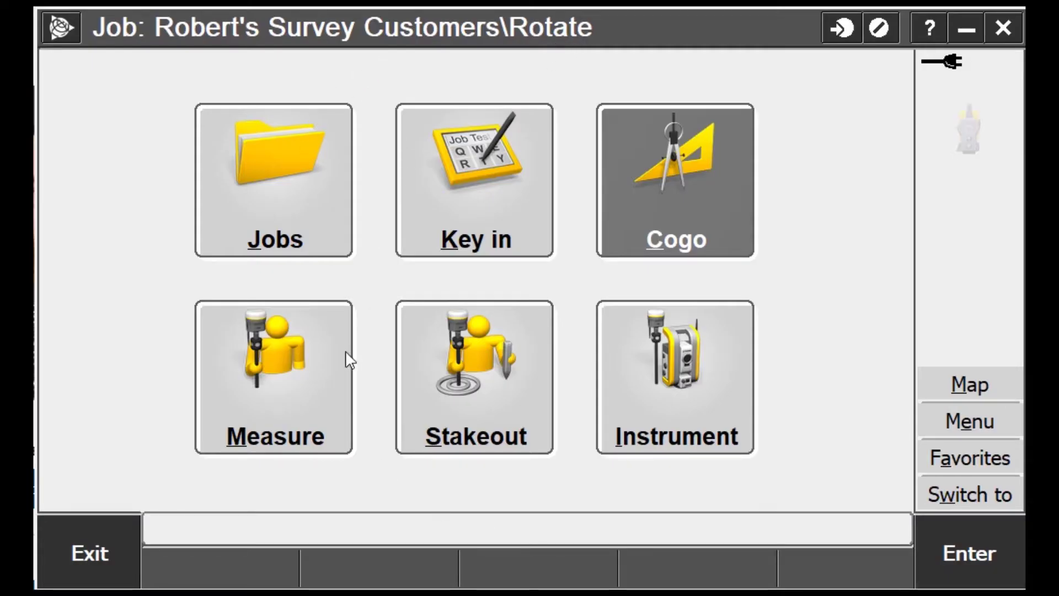
Import ROTATE POINTS.csv from the survey customers folder as a fixed-format, comma-delimited file
{"action": "left_click", "coordinate": [267, 221]}
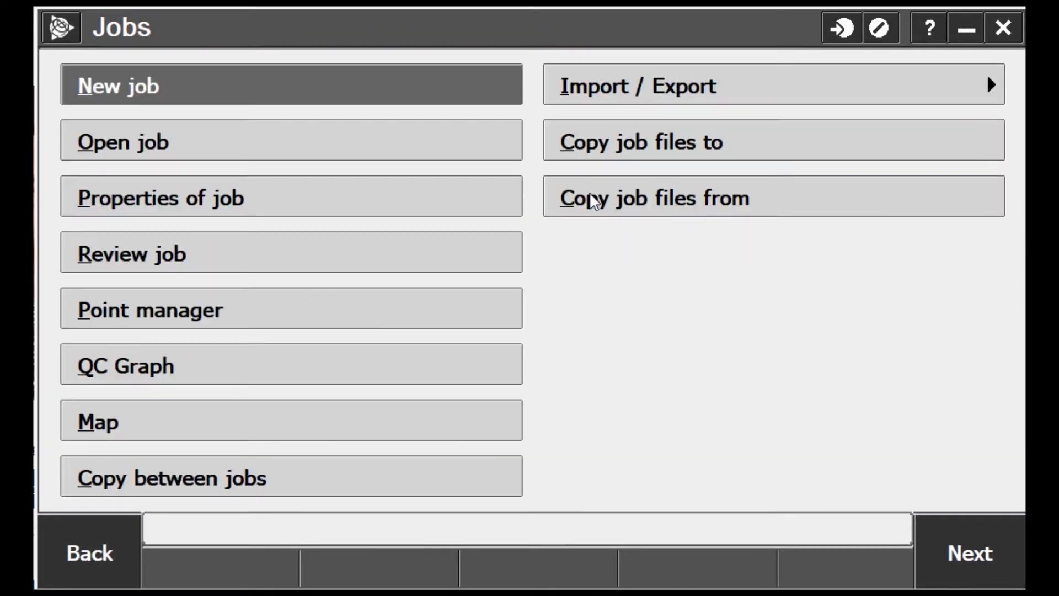
{"action": "left_click", "coordinate": [638, 83]}
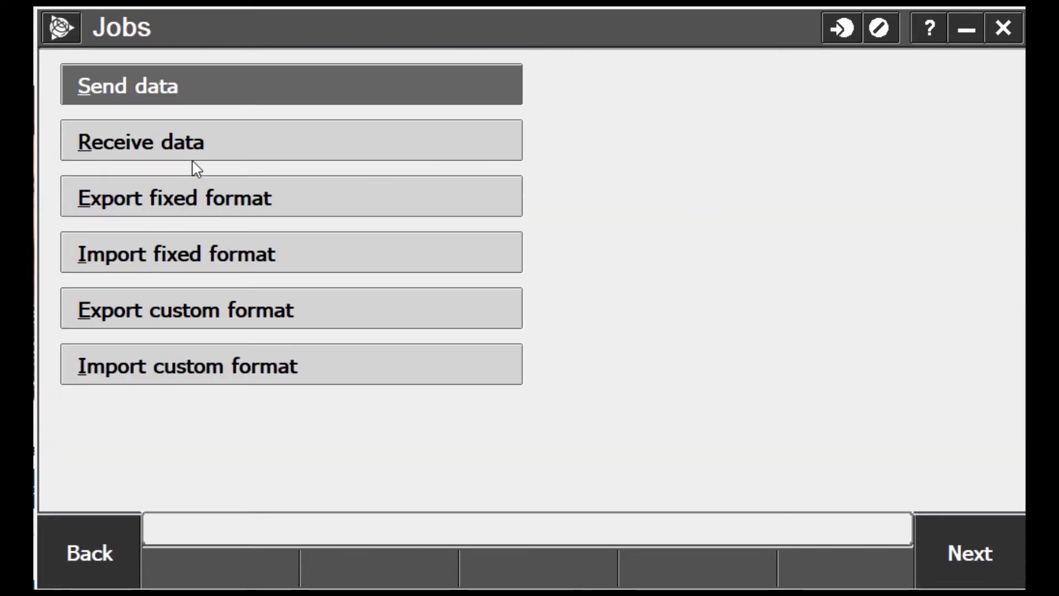
{"action": "left_click", "coordinate": [176, 267]}
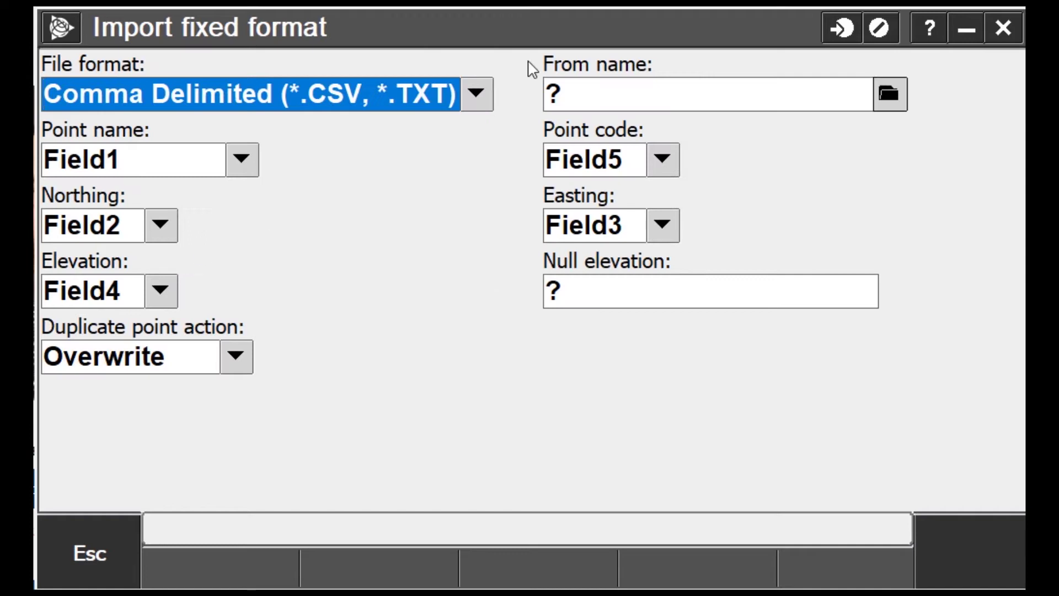
{"action": "left_click", "coordinate": [886, 99]}
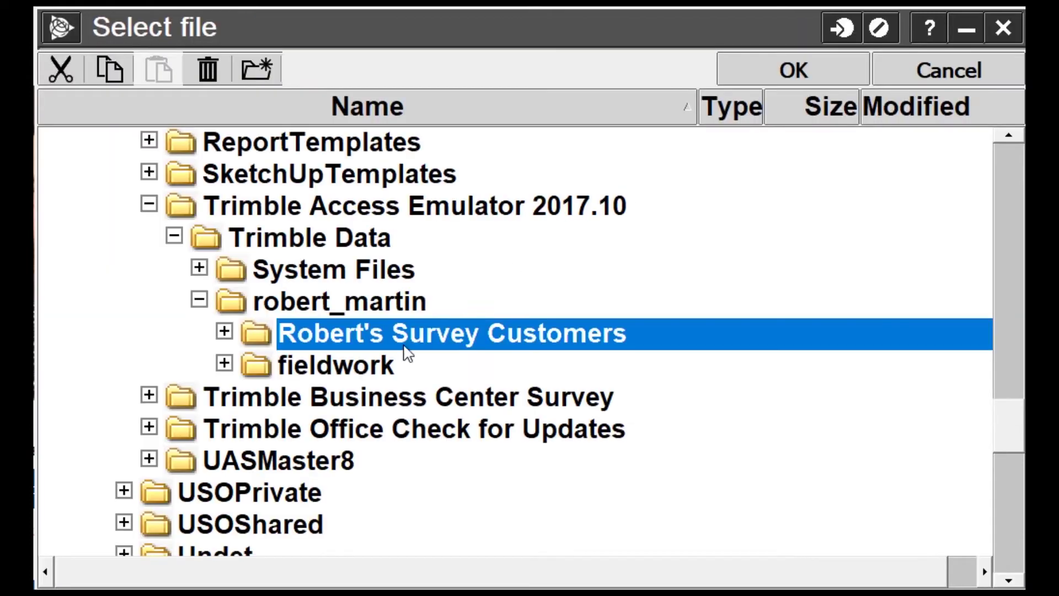
{"action": "left_click", "coordinate": [224, 332]}
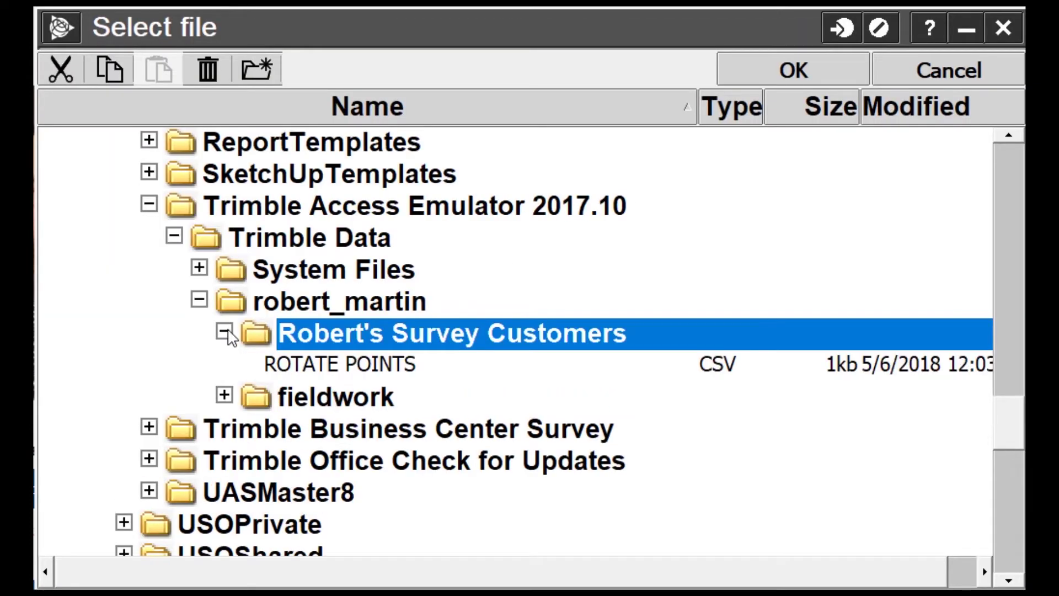
{"action": "double_click", "coordinate": [302, 365]}
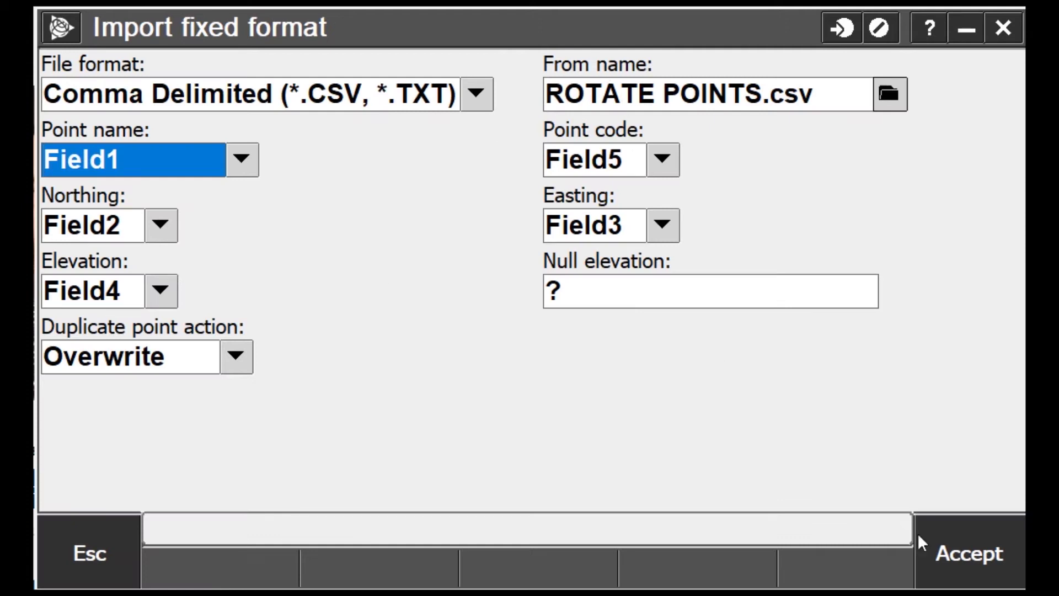
{"action": "left_click", "coordinate": [975, 530]}
{"action": "left_click", "coordinate": [364, 370]}
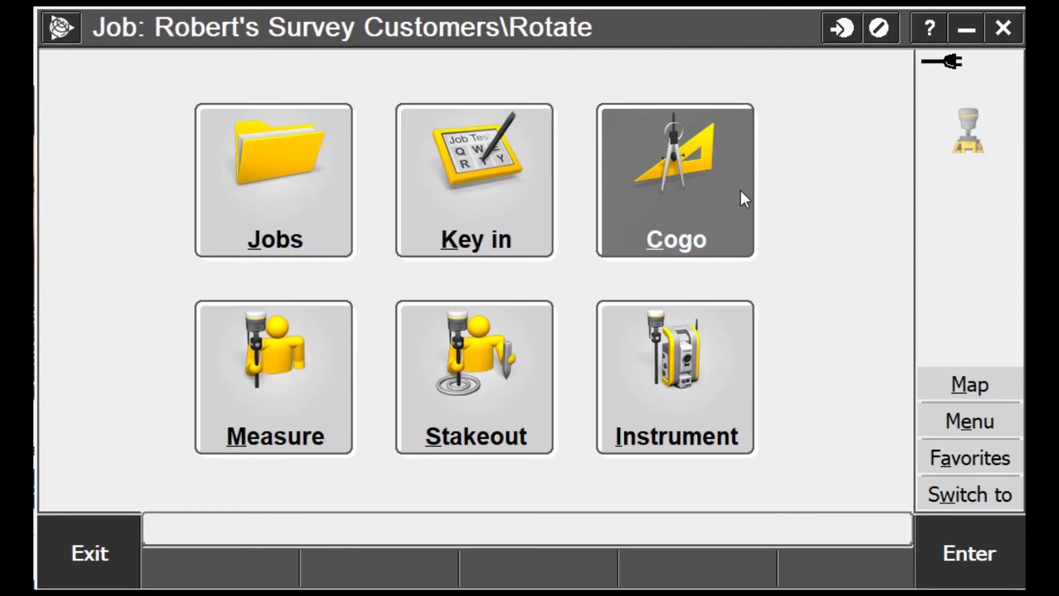
{"action": "left_click", "coordinate": [303, 188]}
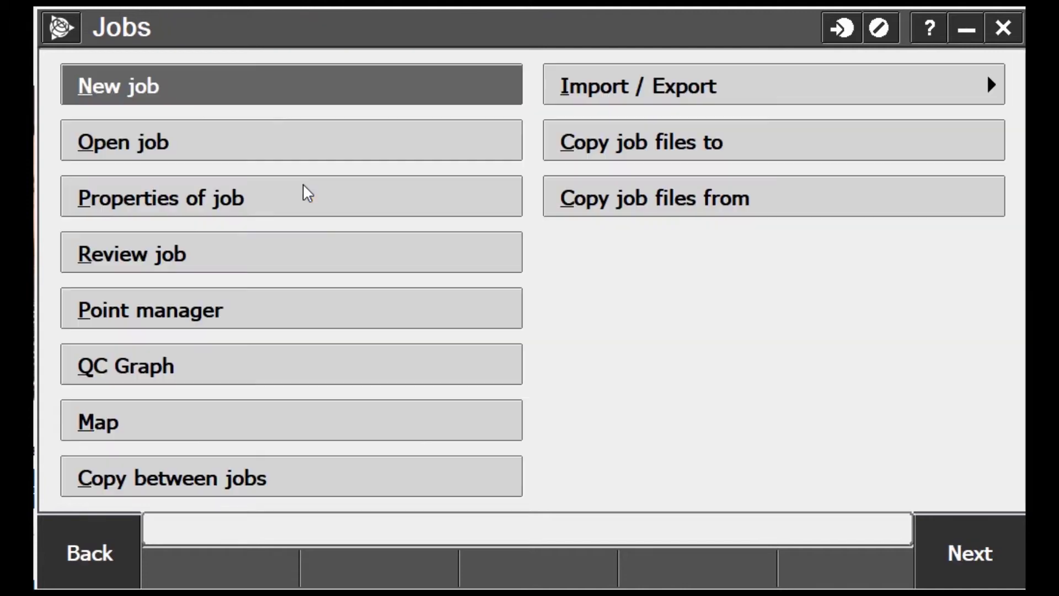
{"action": "left_click", "coordinate": [255, 203]}
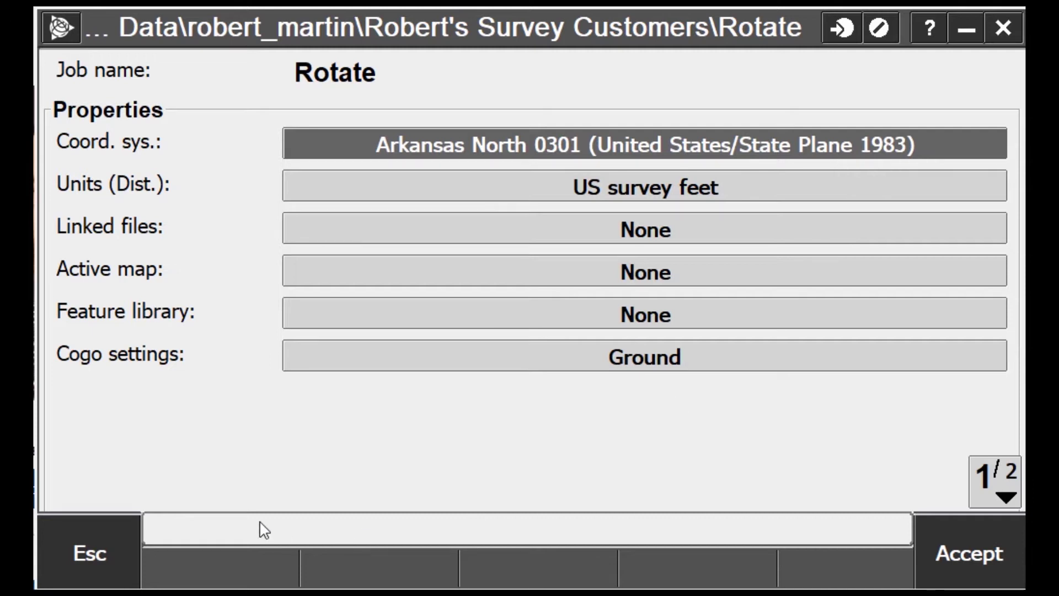
{"action": "left_click", "coordinate": [106, 526]}
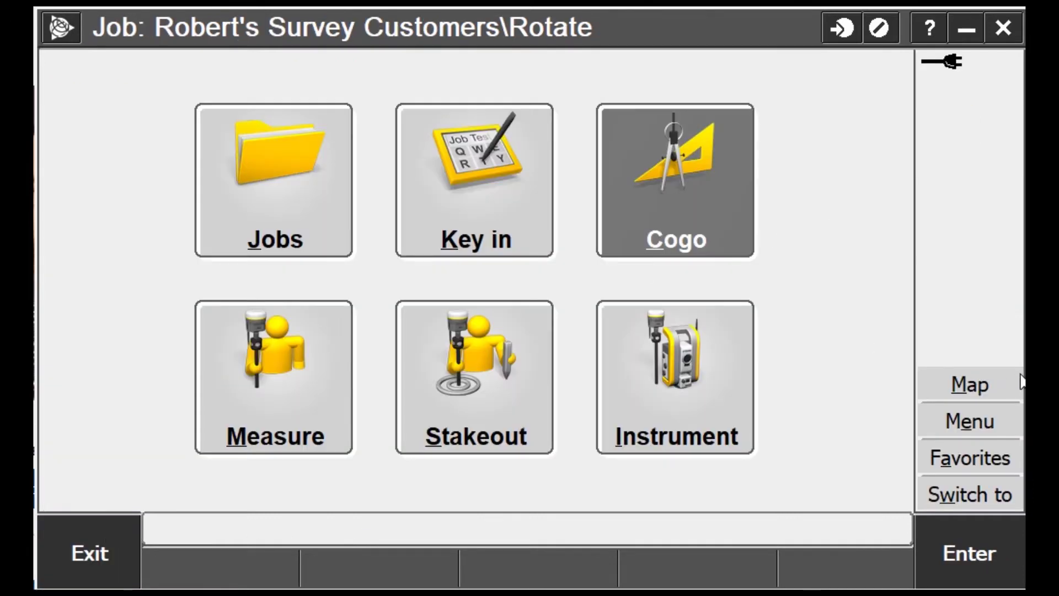
{"action": "left_click", "coordinate": [1002, 390]}
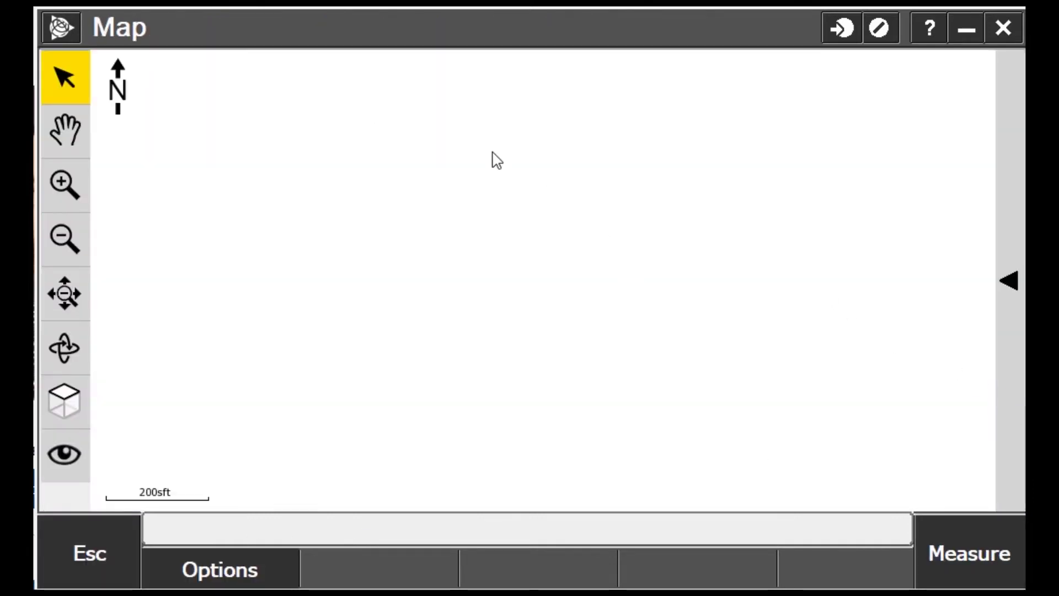
{"action": "left_click", "coordinate": [65, 293]}
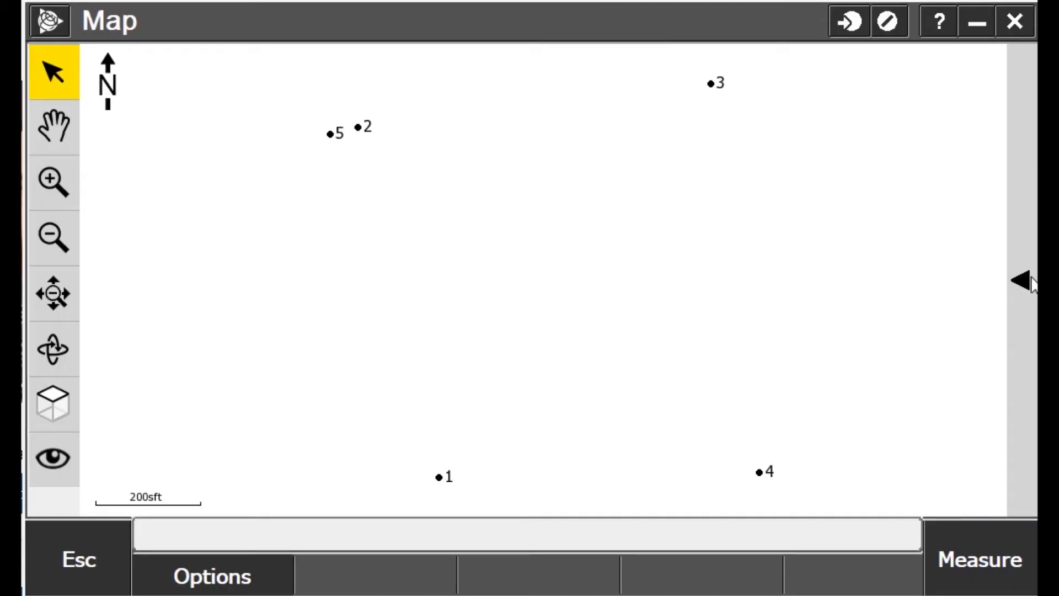
{"action": "left_click", "coordinate": [1035, 287]}
{"action": "left_click", "coordinate": [990, 422]}
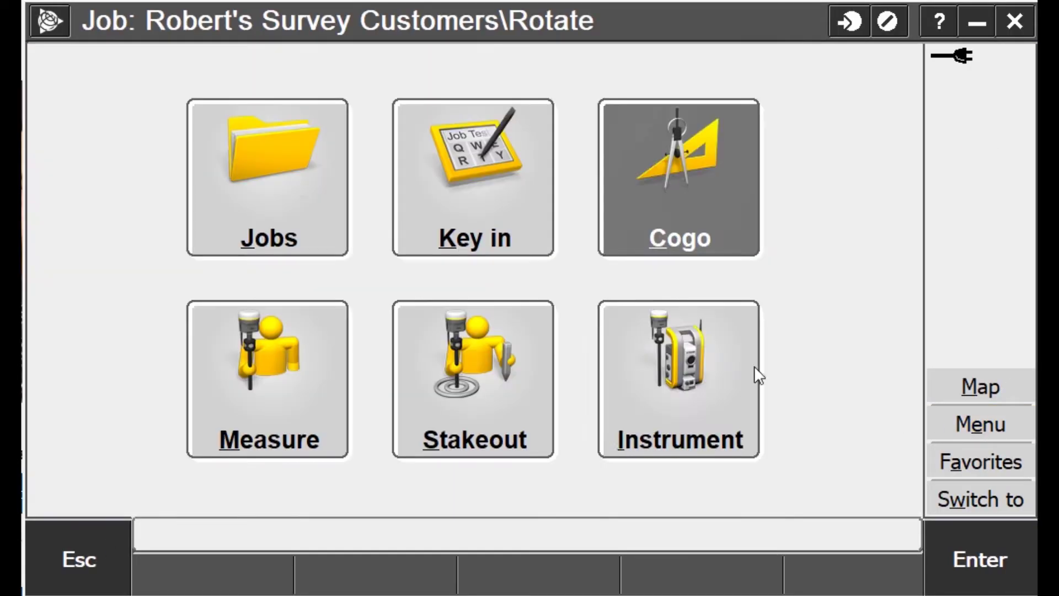
Set the job's feature library to Training and return to the map showing linework
{"action": "left_click", "coordinate": [311, 212]}
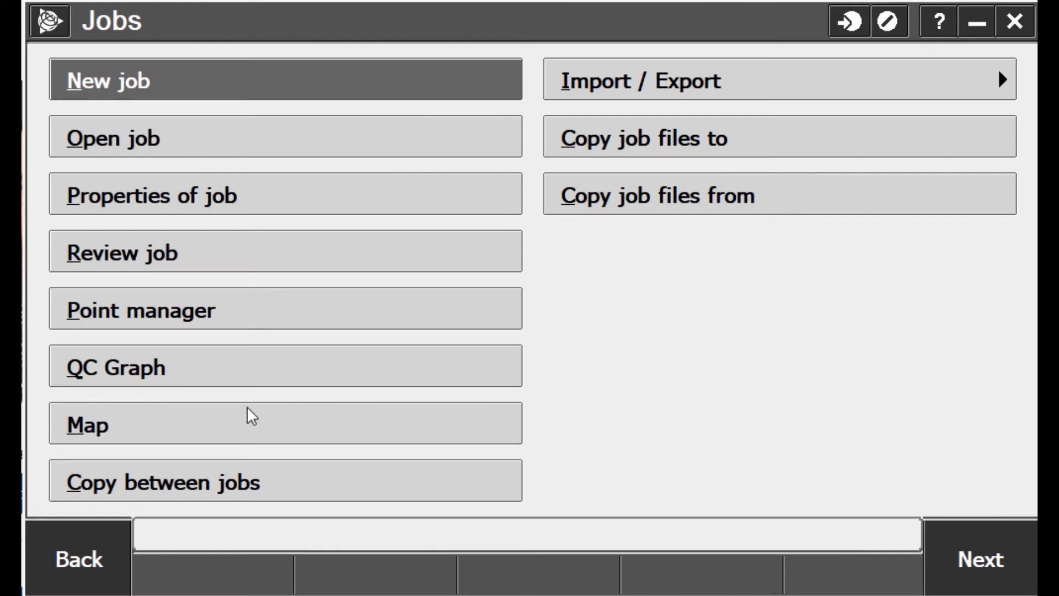
{"action": "left_click", "coordinate": [168, 192]}
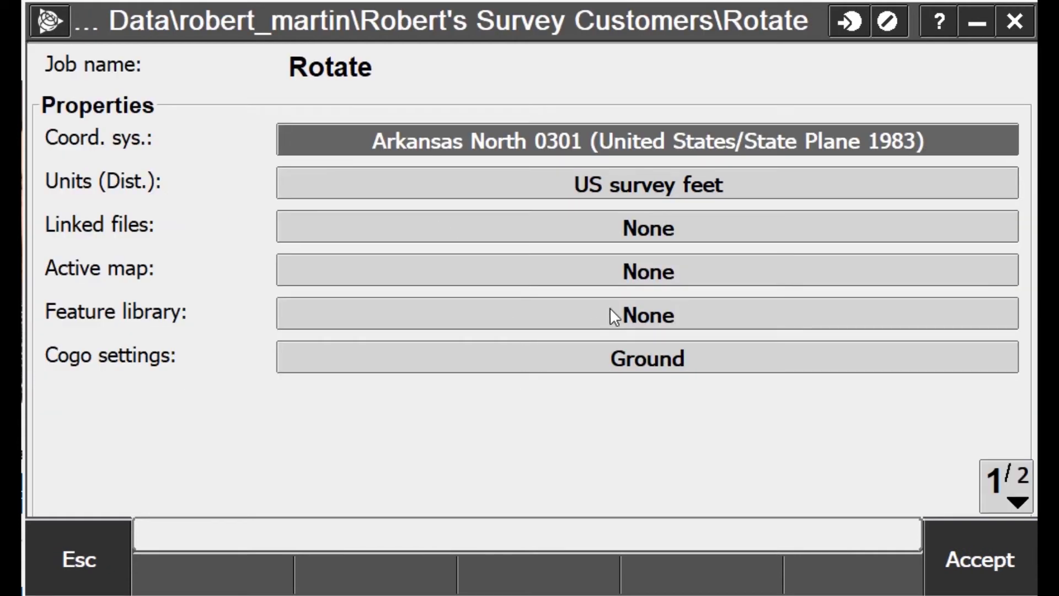
{"action": "left_click", "coordinate": [614, 315]}
{"action": "left_click", "coordinate": [428, 66]}
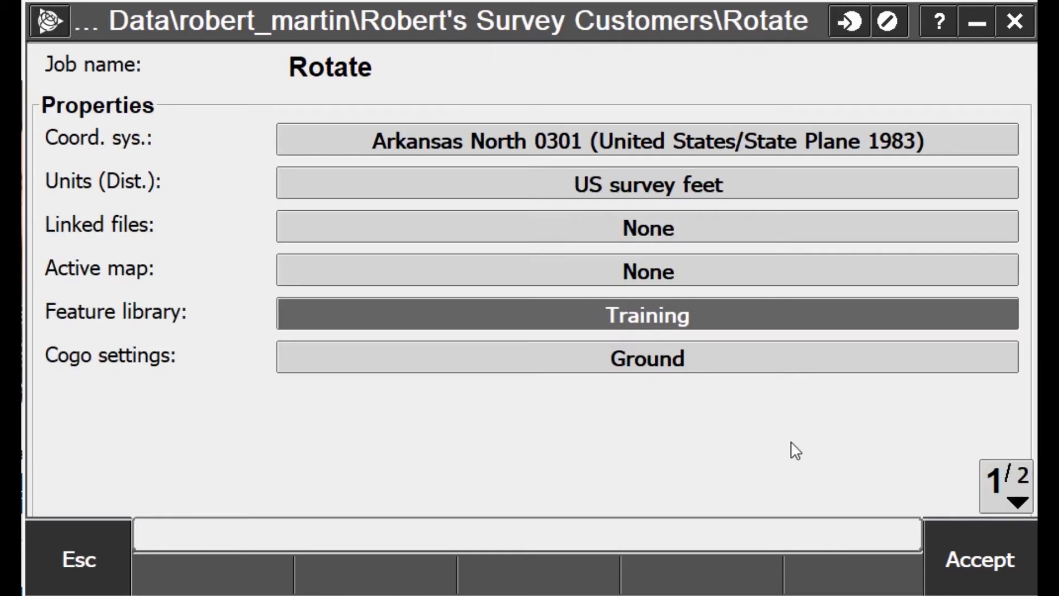
{"action": "left_click", "coordinate": [991, 533]}
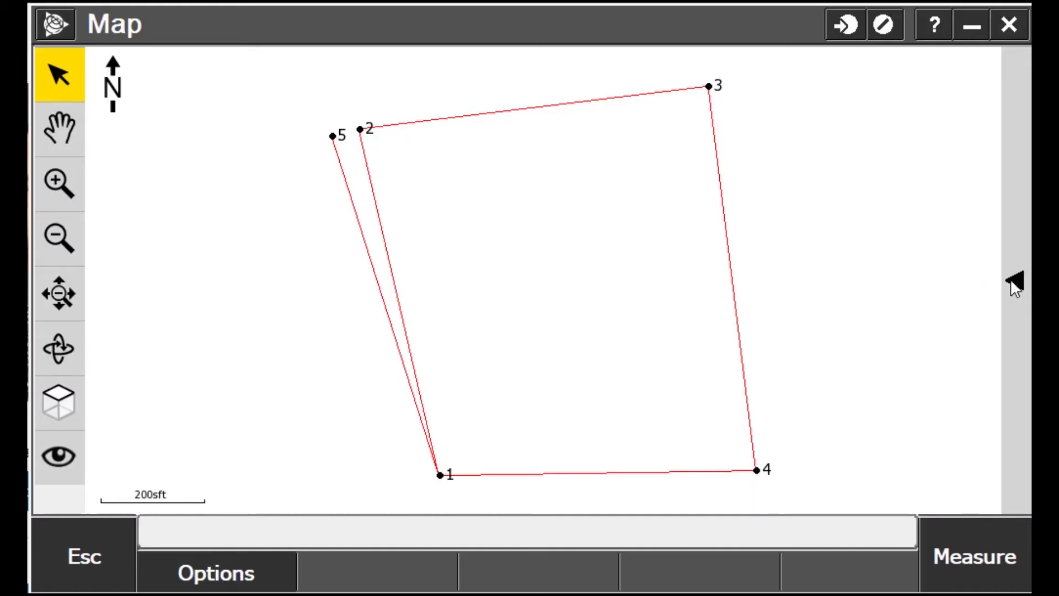
{"action": "left_click", "coordinate": [1014, 284]}
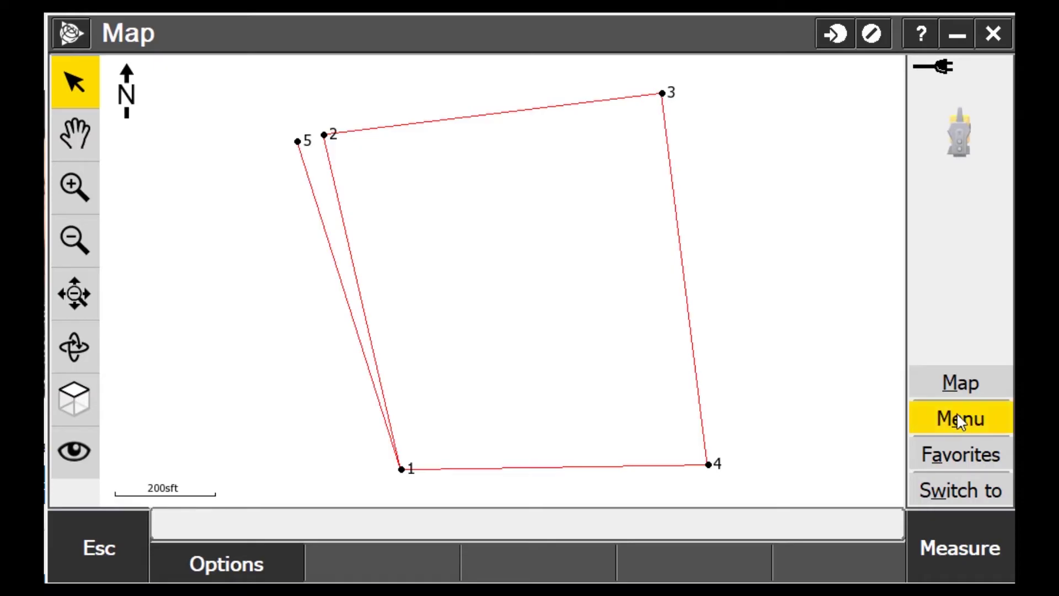
Go to the main menu's Cogo > Transformations to reach the Rotate form
{"action": "left_click", "coordinate": [957, 414]}
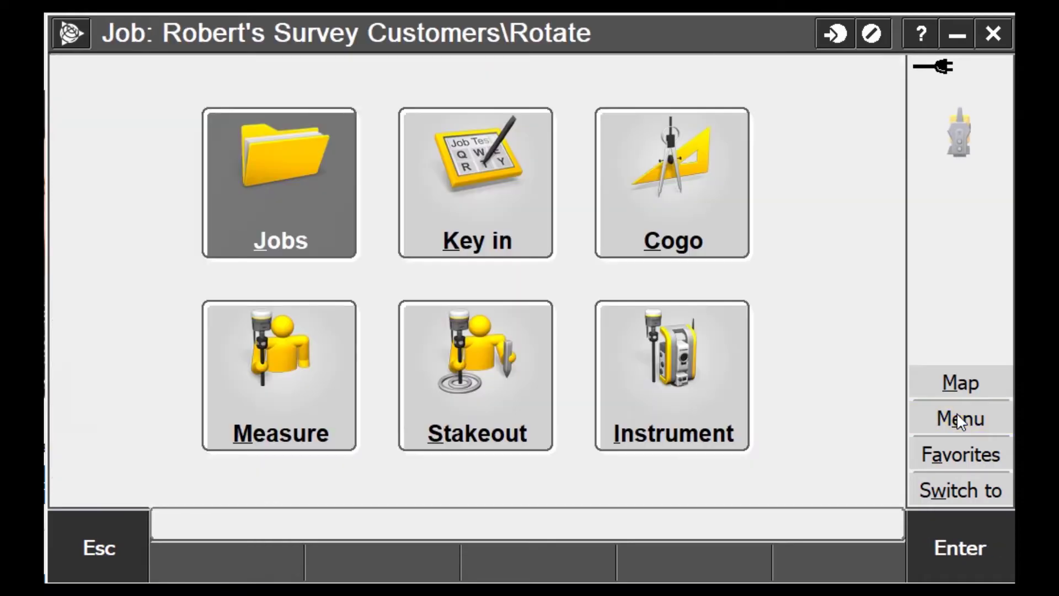
{"action": "left_click", "coordinate": [742, 212]}
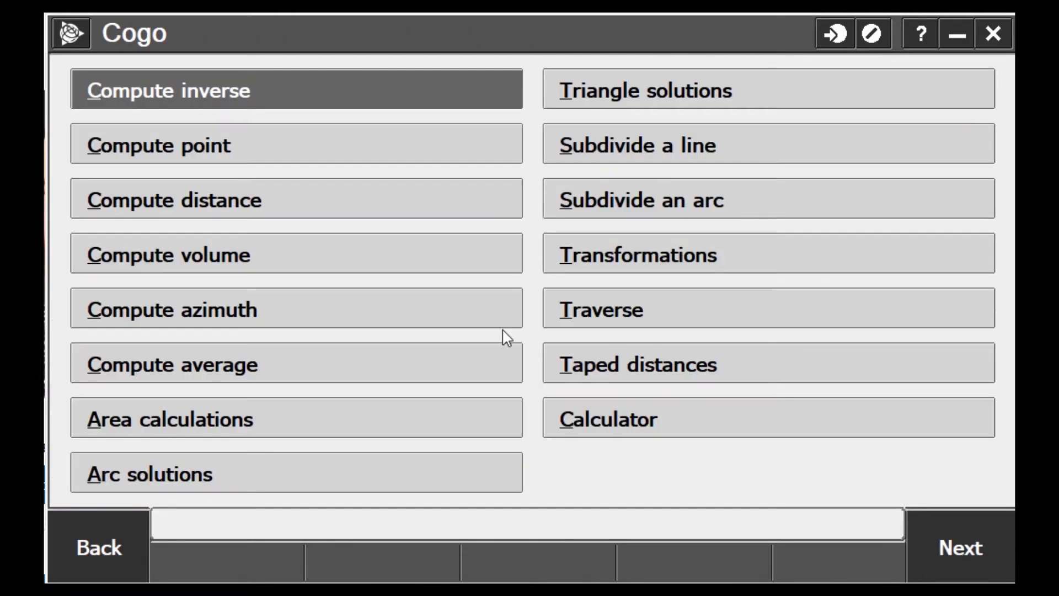
{"action": "left_click", "coordinate": [625, 267]}
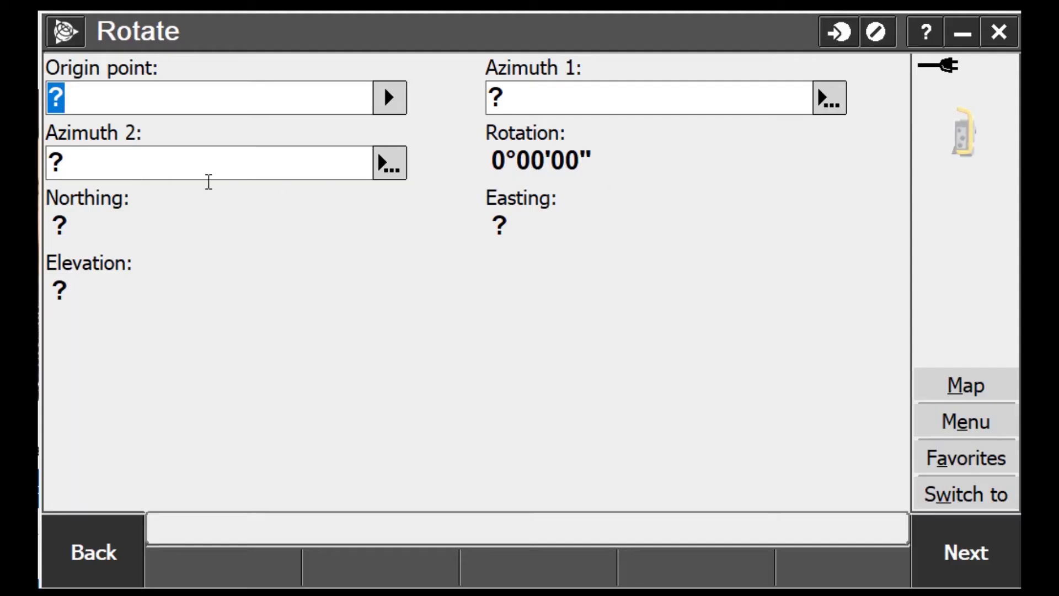
{"action": "left_click", "coordinate": [820, 98]}
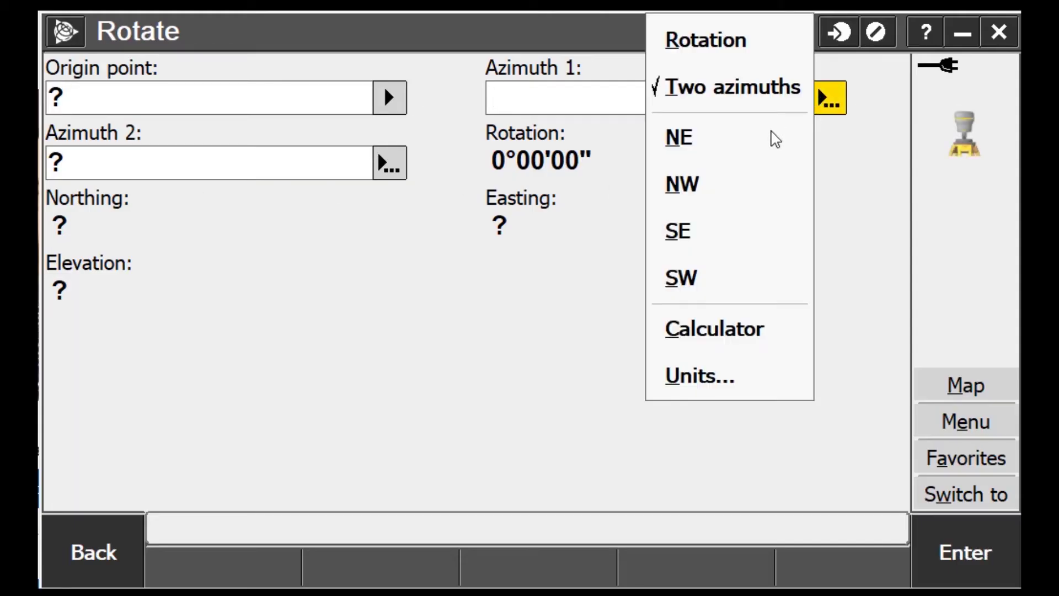
{"action": "left_click", "coordinate": [717, 40]}
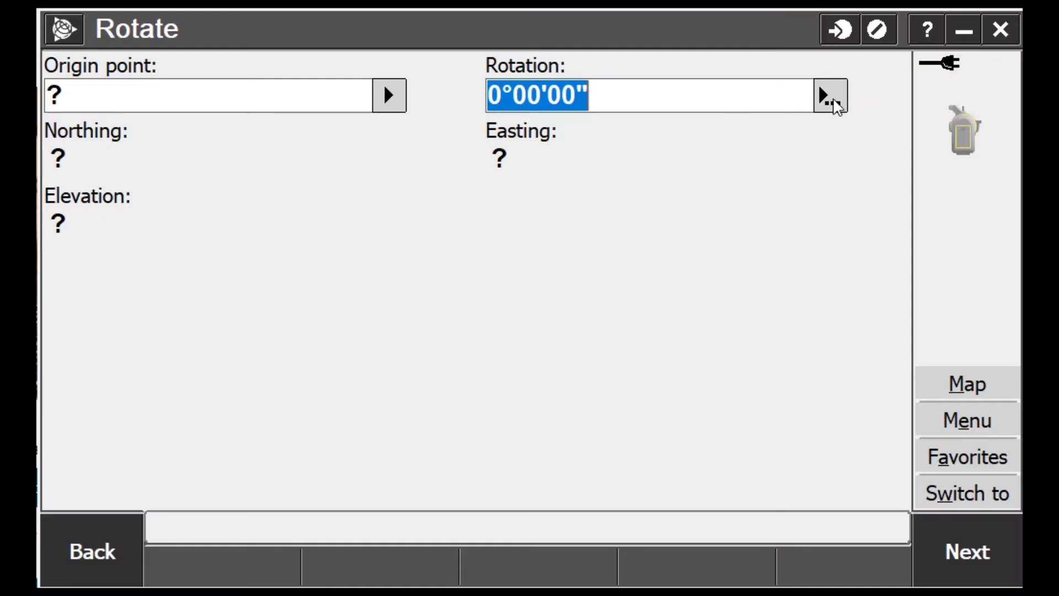
{"action": "left_click", "coordinate": [830, 96]}
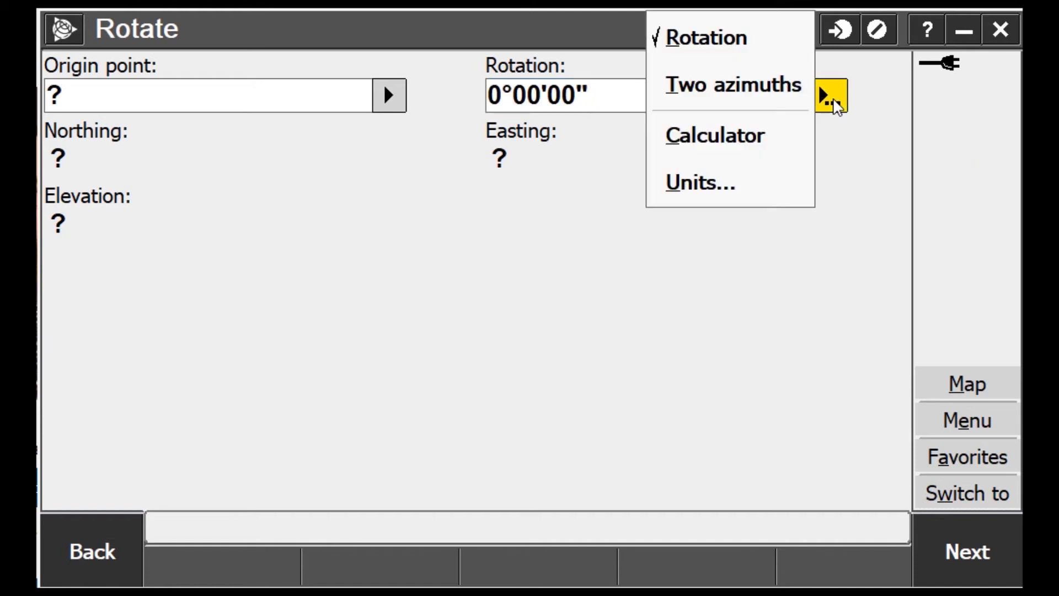
{"action": "left_click", "coordinate": [732, 89]}
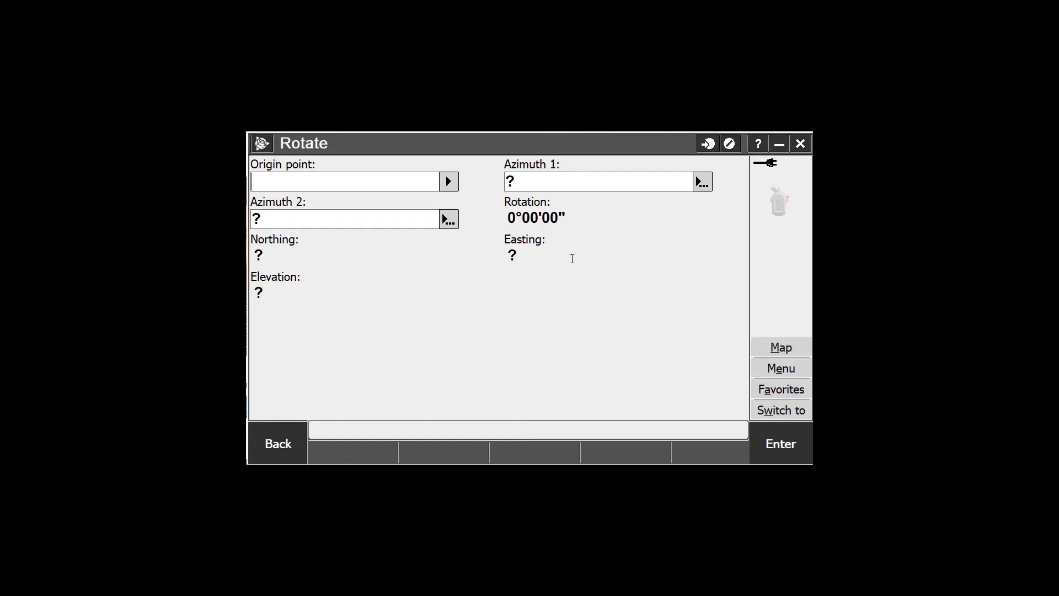
Enter point 1 as the rotation origin and switch over to the map
{"action": "type", "text": "1"}
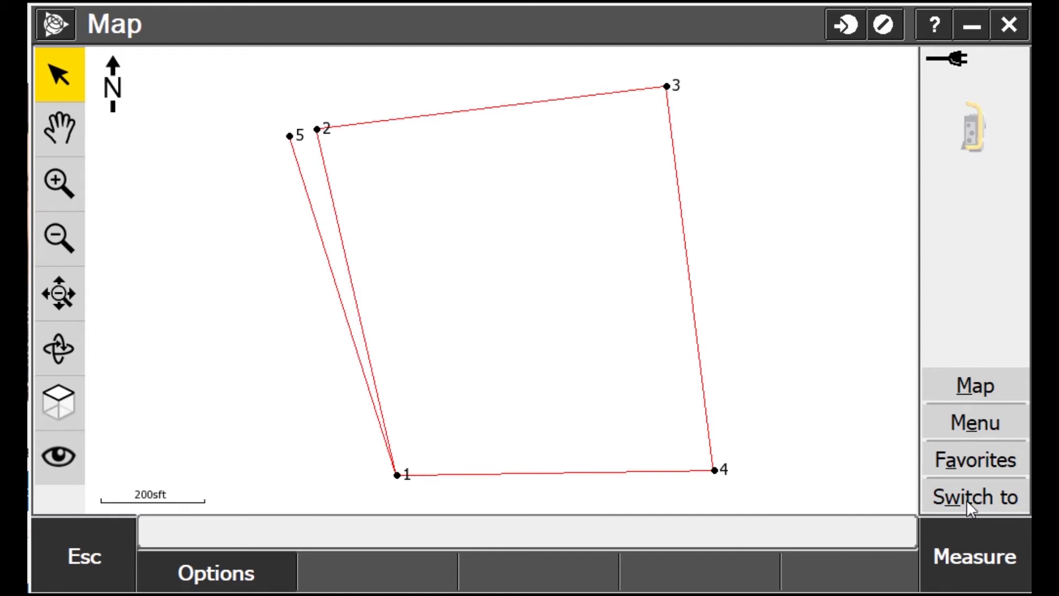
{"action": "left_click", "coordinate": [970, 502]}
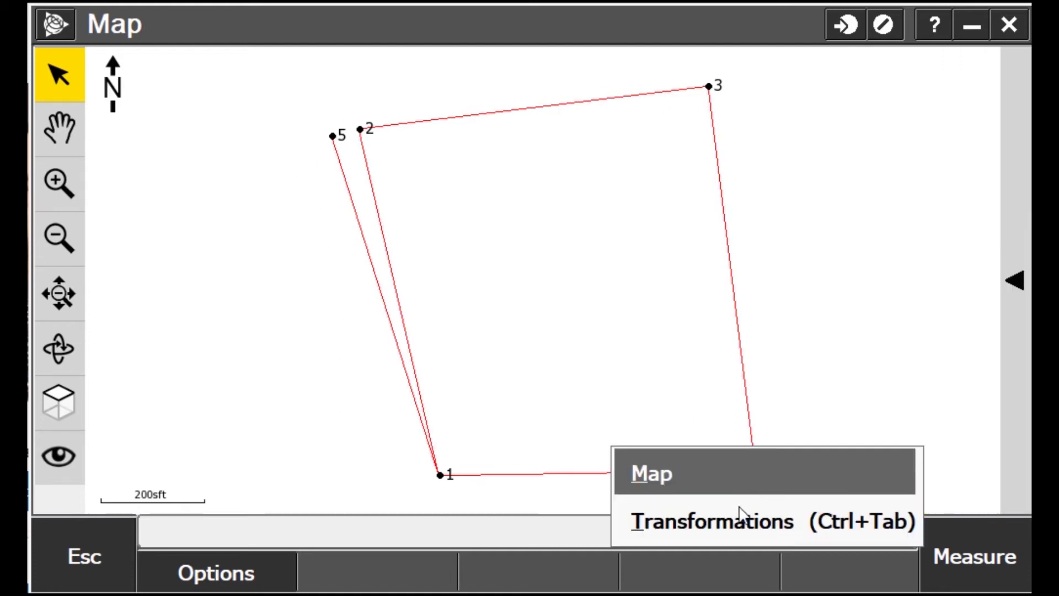
Start a Rotate transformation and open the two-point azimuth computation for Azimuth 1
{"action": "left_click", "coordinate": [740, 527]}
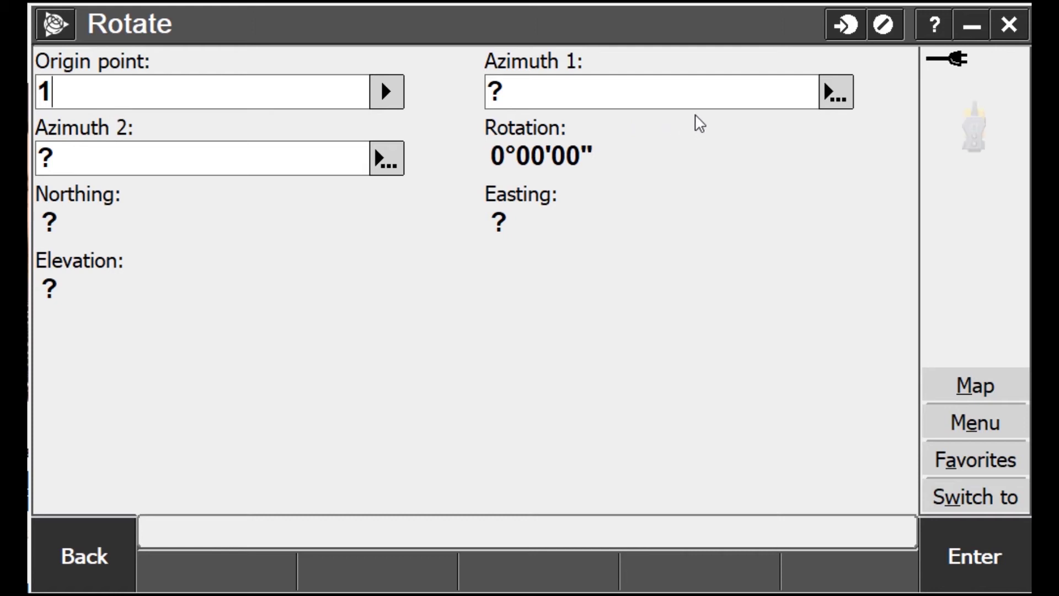
{"action": "left_click", "coordinate": [836, 92]}
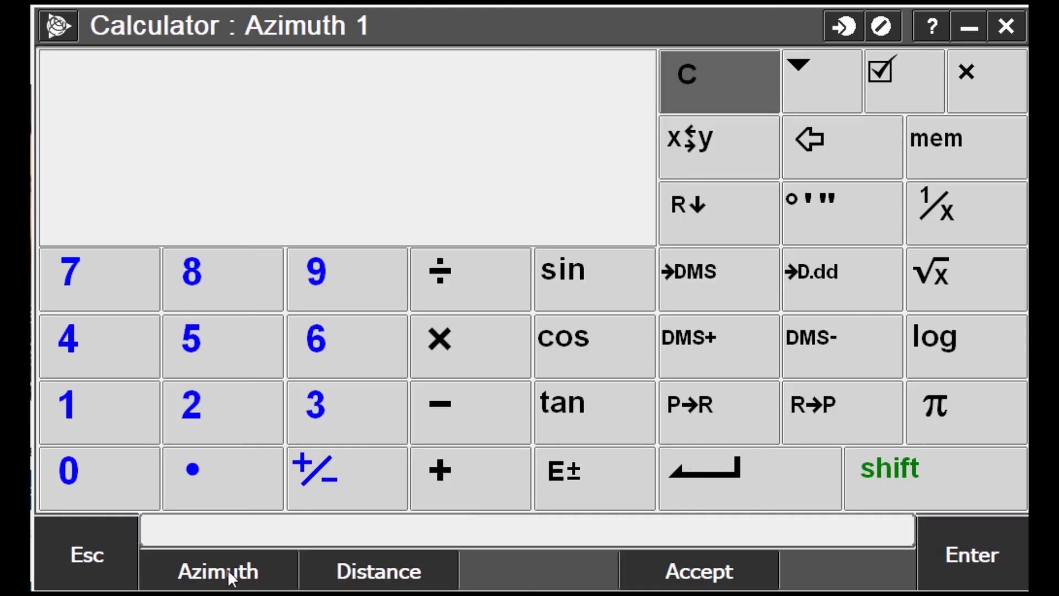
{"action": "left_click", "coordinate": [230, 574]}
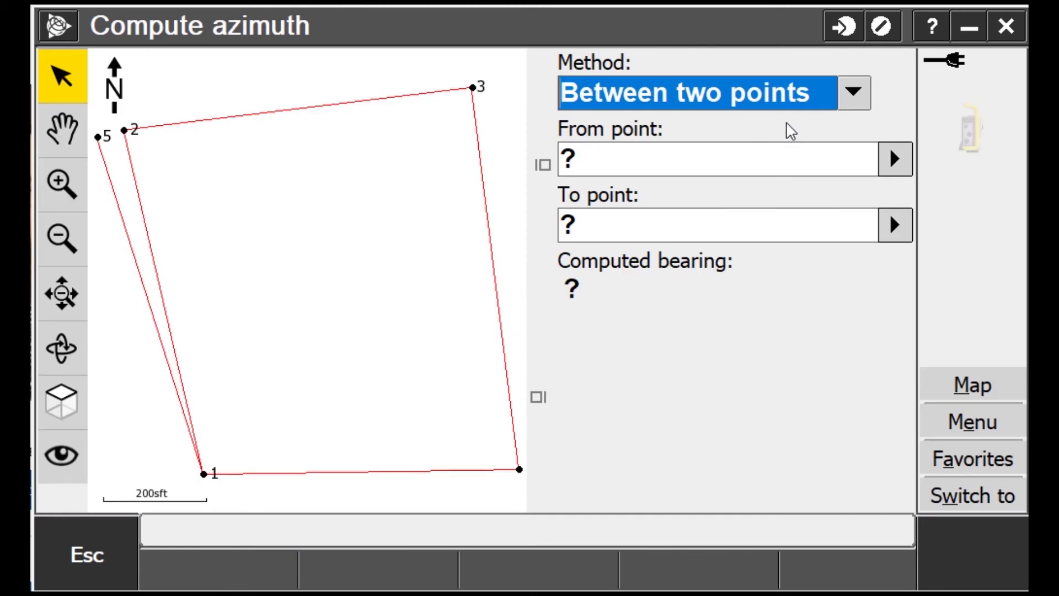
Compute Azimuth 1 between points 1 and 2, N13°01'15"W, and accept it
{"action": "left_click", "coordinate": [853, 92]}
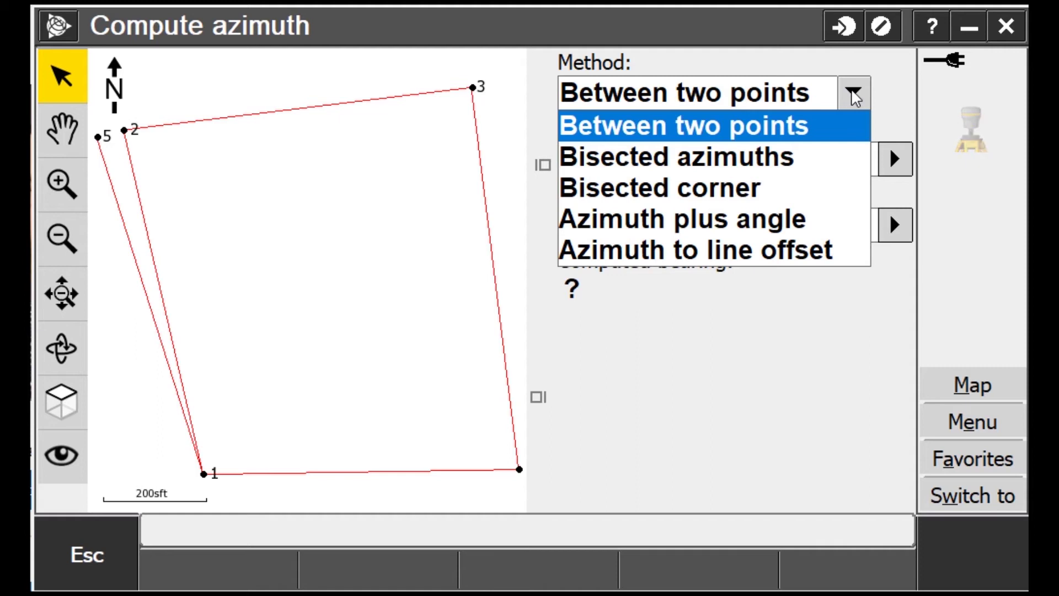
{"action": "left_click", "coordinate": [855, 95]}
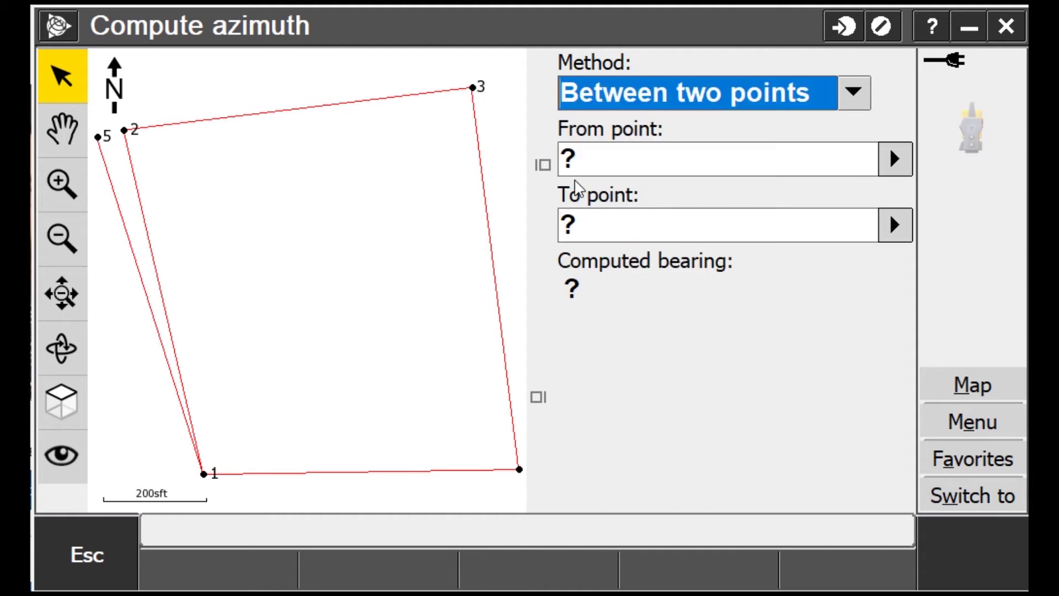
{"action": "left_click", "coordinate": [579, 166]}
{"action": "type", "text": "1"}
{"action": "left_click", "coordinate": [593, 237]}
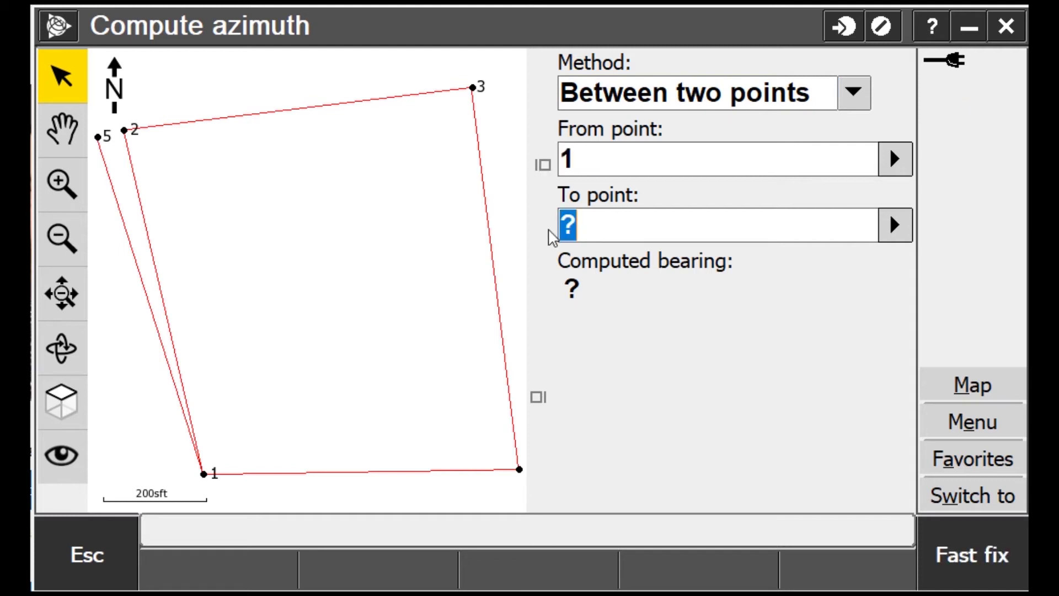
{"action": "type", "text": "2"}
{"action": "left_click", "coordinate": [973, 574]}
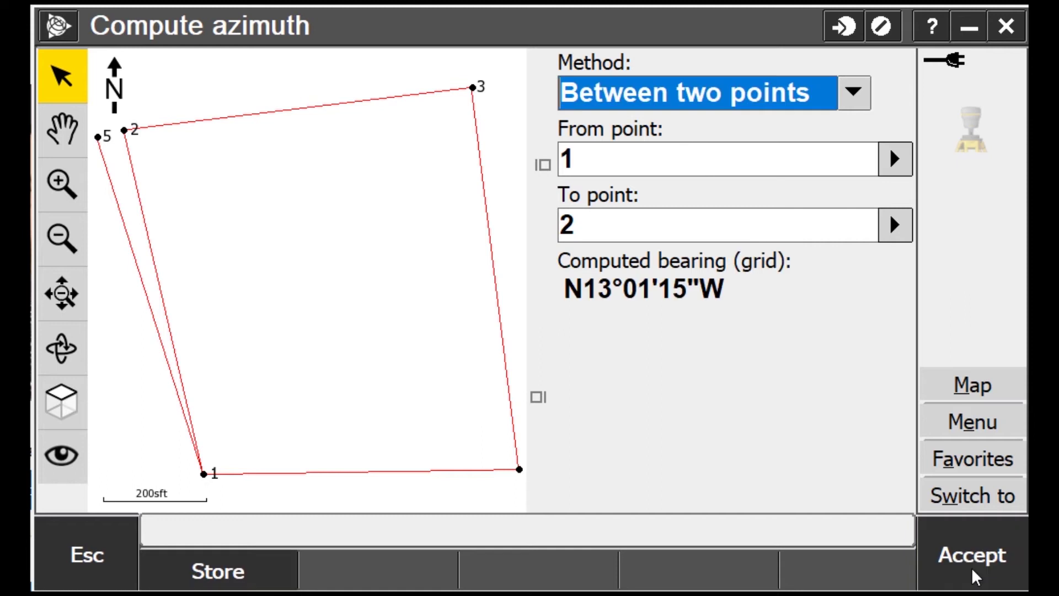
{"action": "left_click", "coordinate": [973, 574]}
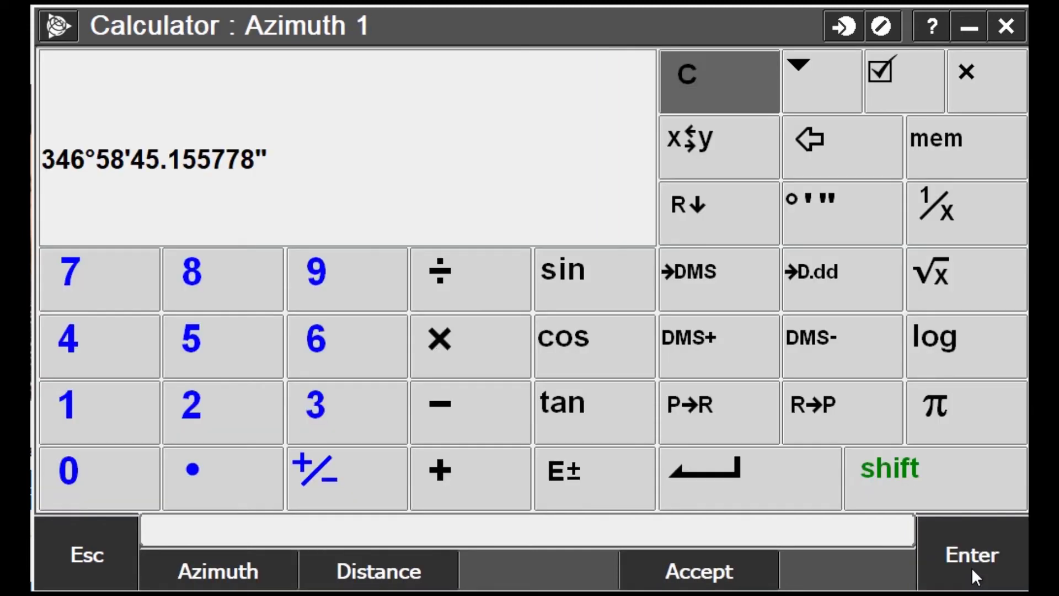
{"action": "left_click", "coordinate": [739, 561]}
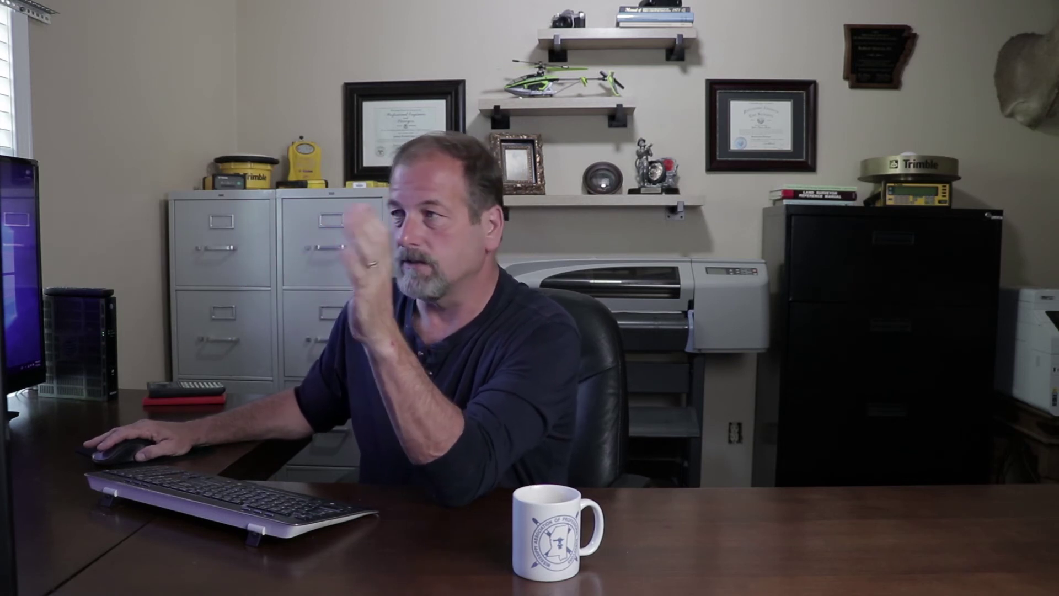
Clear the calculator and compute Azimuth 2 from point 1 to 5, N17°32'08"W
{"action": "left_click", "coordinate": [387, 160]}
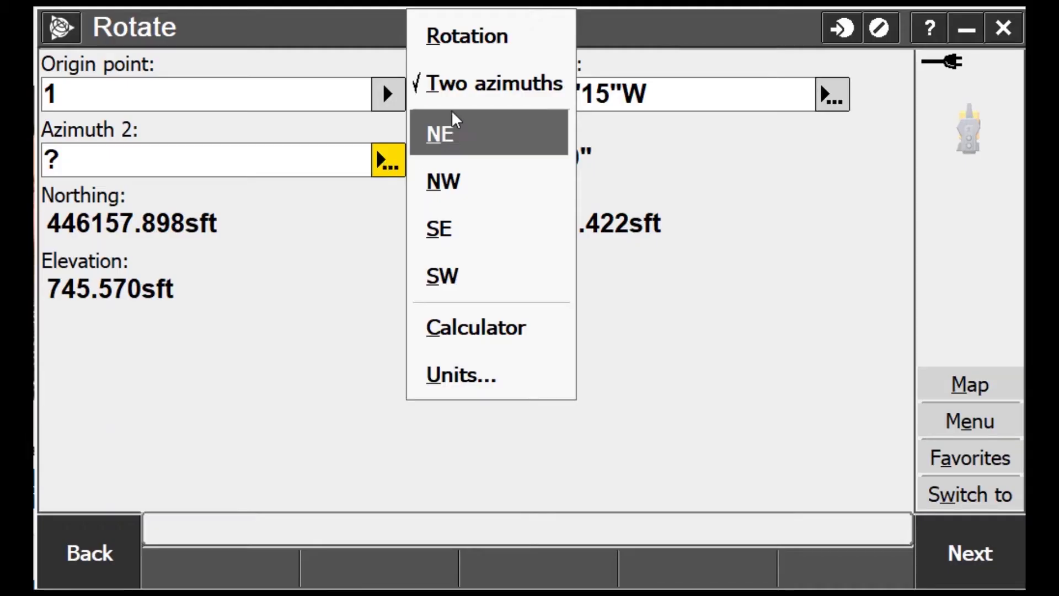
{"action": "left_click", "coordinate": [490, 347]}
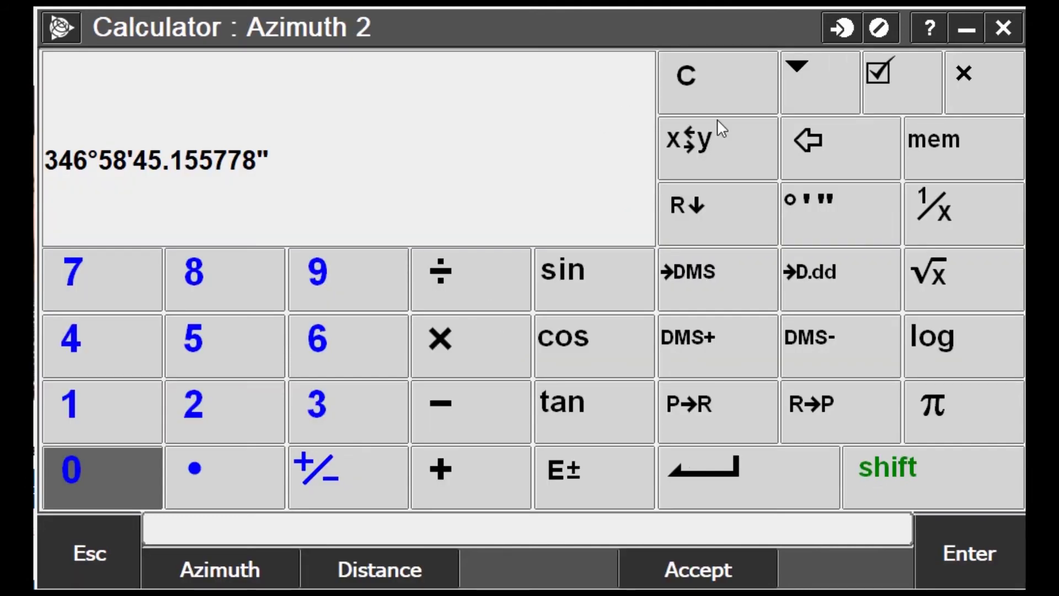
{"action": "left_click", "coordinate": [714, 95]}
{"action": "left_click", "coordinate": [199, 557]}
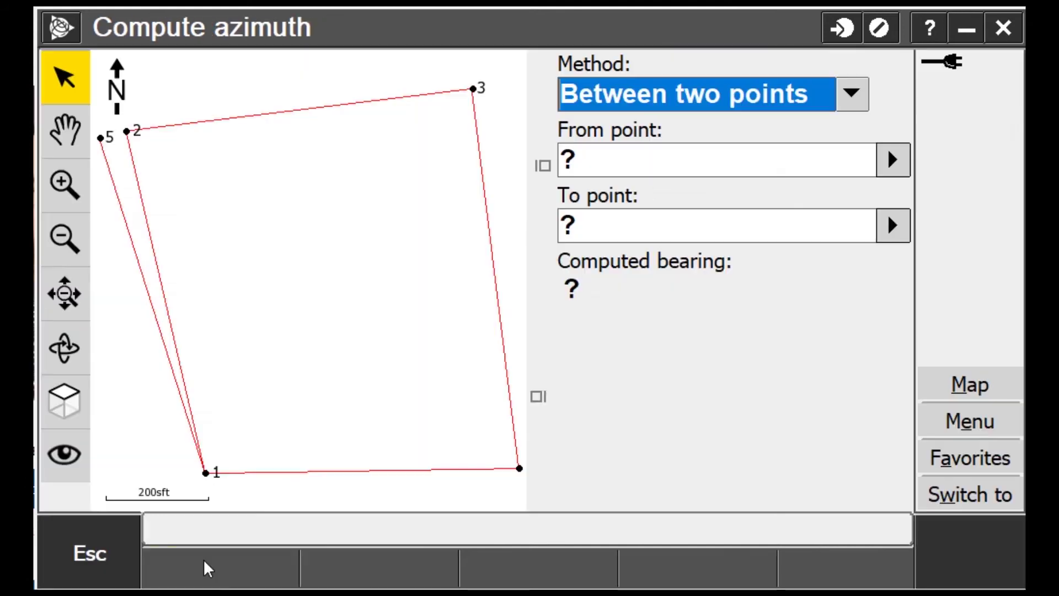
{"action": "left_click", "coordinate": [720, 164]}
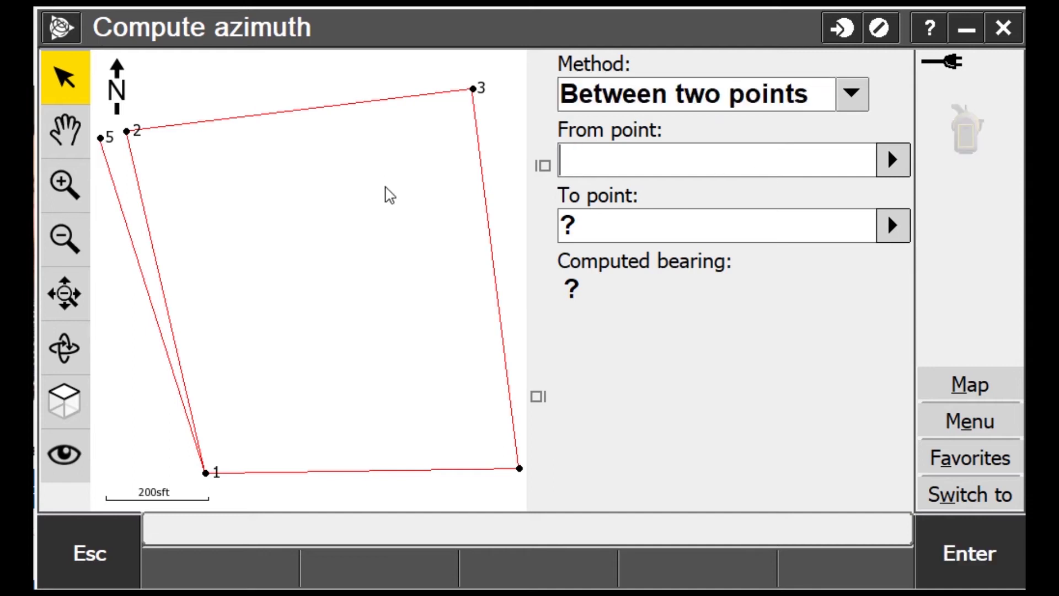
{"action": "type", "text": "1"}
{"action": "left_click", "coordinate": [589, 228]}
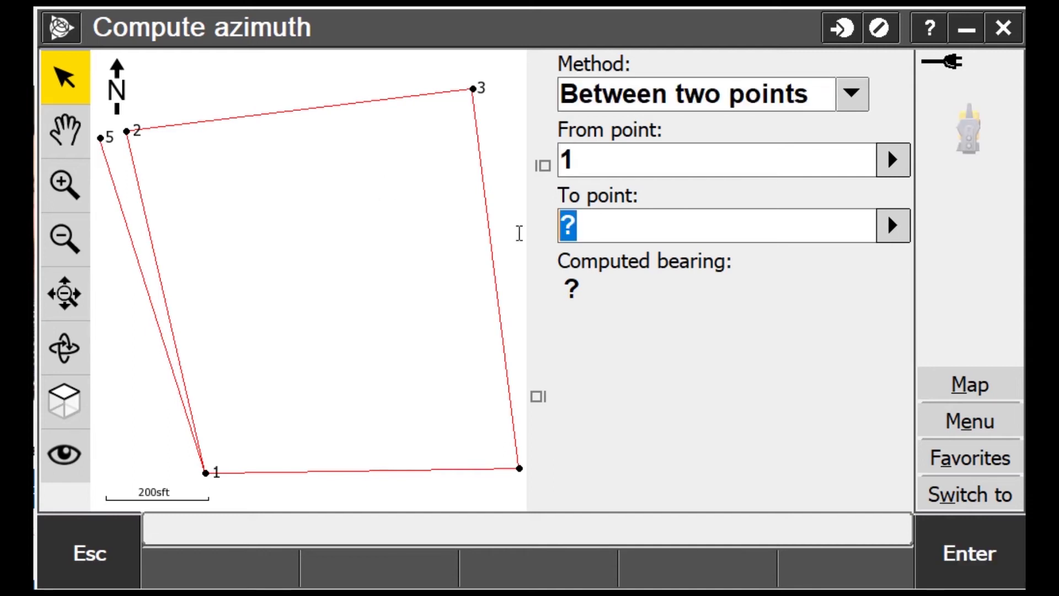
{"action": "type", "text": "5"}
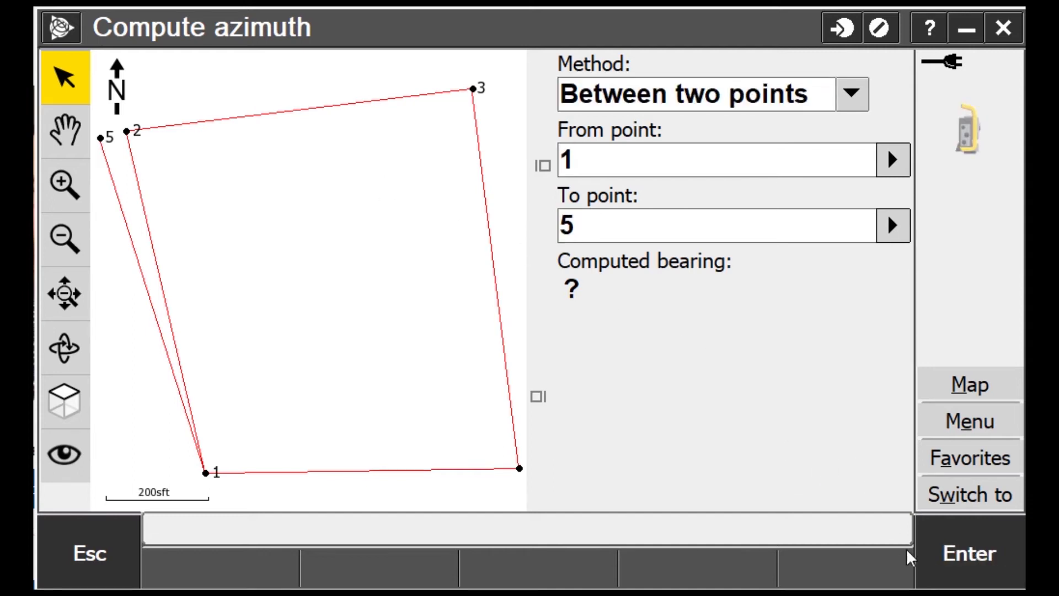
{"action": "left_click", "coordinate": [977, 553]}
{"action": "left_click", "coordinate": [976, 554]}
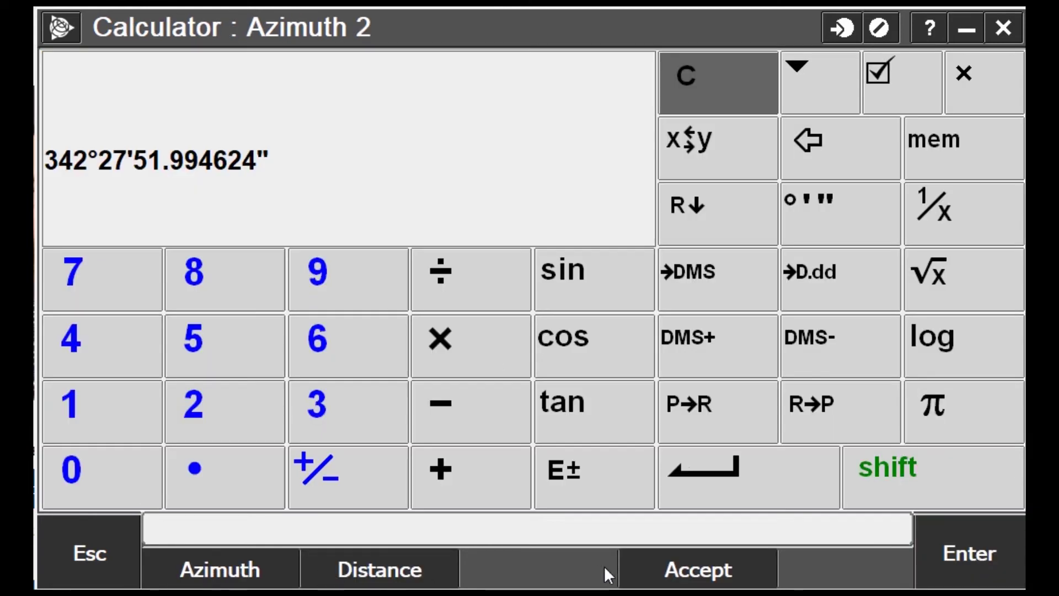
{"action": "left_click", "coordinate": [668, 578]}
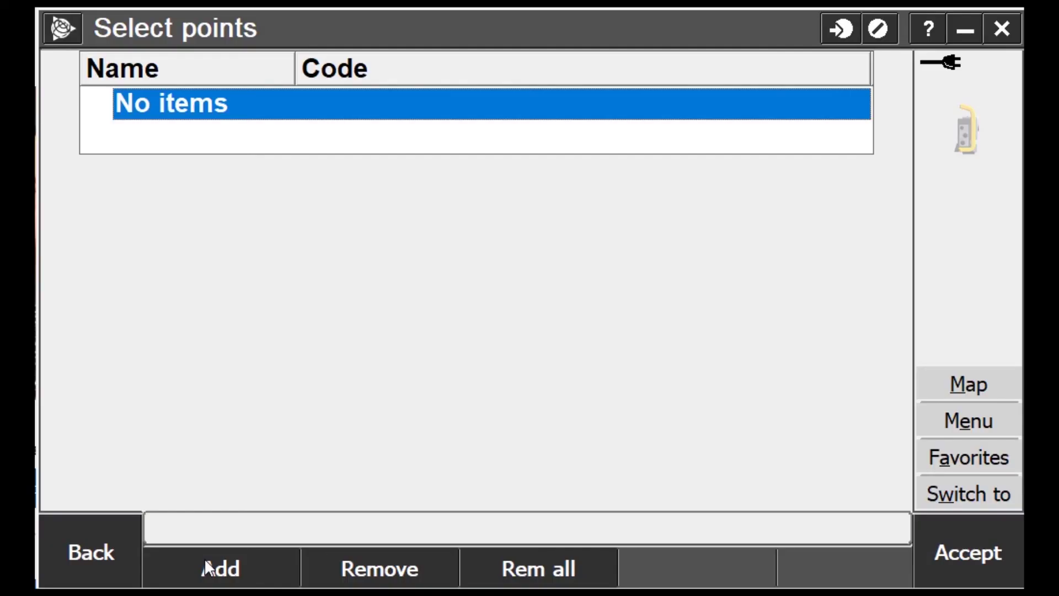
Add a job section from point 1 to point 4 as the points to rotate
{"action": "left_click", "coordinate": [205, 561]}
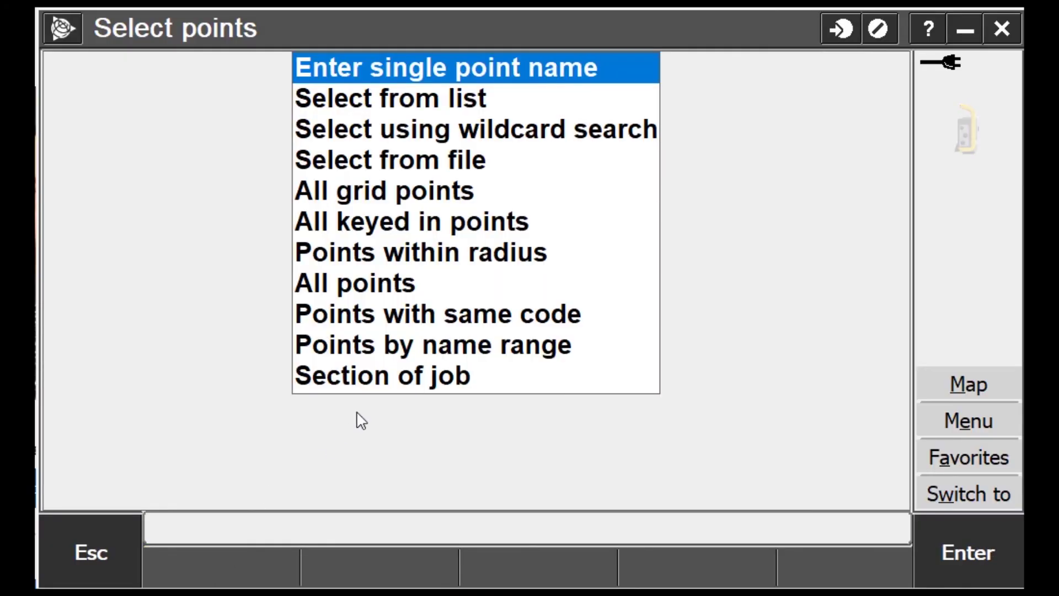
{"action": "left_click", "coordinate": [366, 381]}
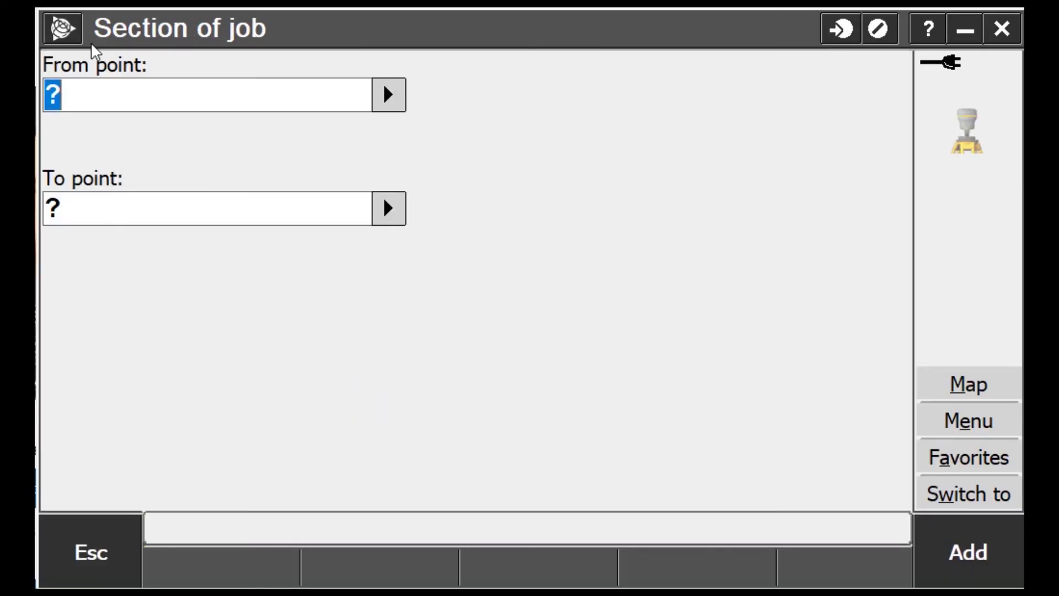
{"action": "key", "text": "BackSpace"}
{"action": "type", "text": "1"}
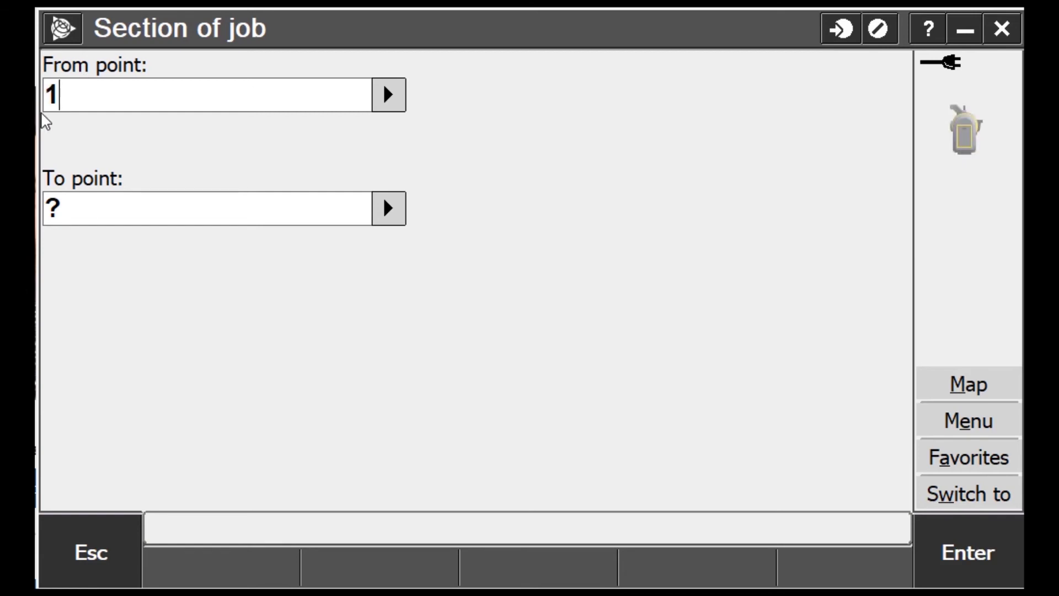
{"action": "left_click", "coordinate": [89, 208]}
{"action": "key", "text": "BackSpace"}
{"action": "type", "text": "4"}
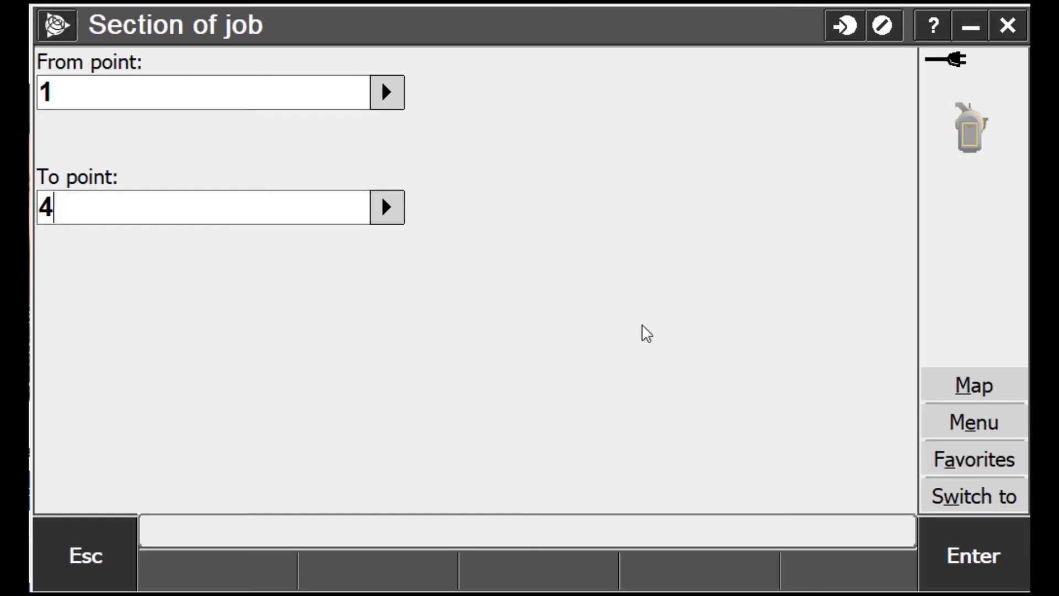
{"action": "left_click", "coordinate": [989, 563]}
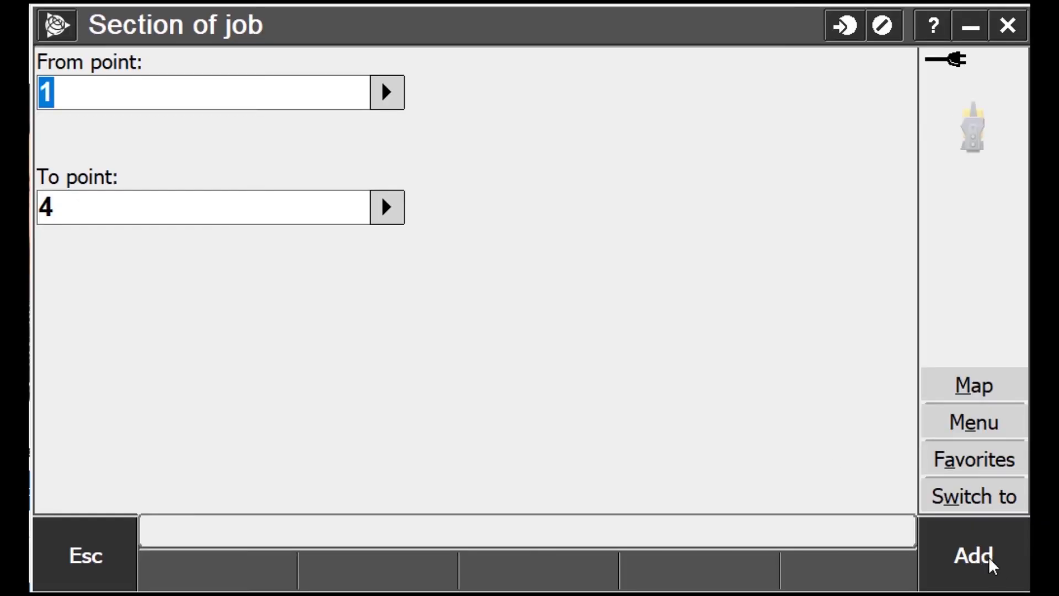
{"action": "left_click", "coordinate": [990, 565]}
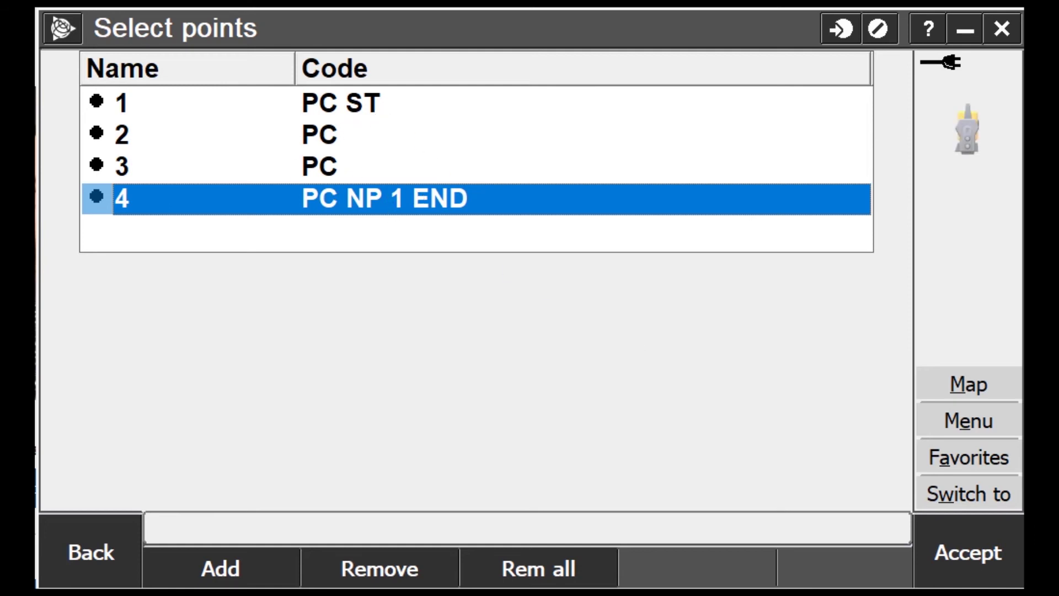
Accept and apply the rotation, transforming 4 points by 355°29'07" about point 1
{"action": "left_click", "coordinate": [960, 548]}
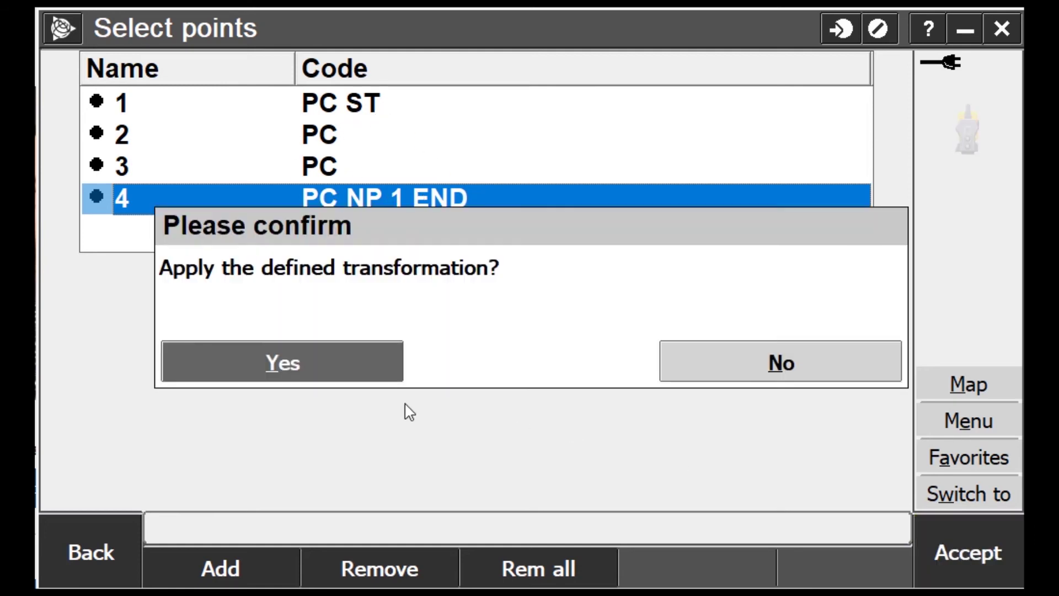
{"action": "left_click", "coordinate": [339, 360]}
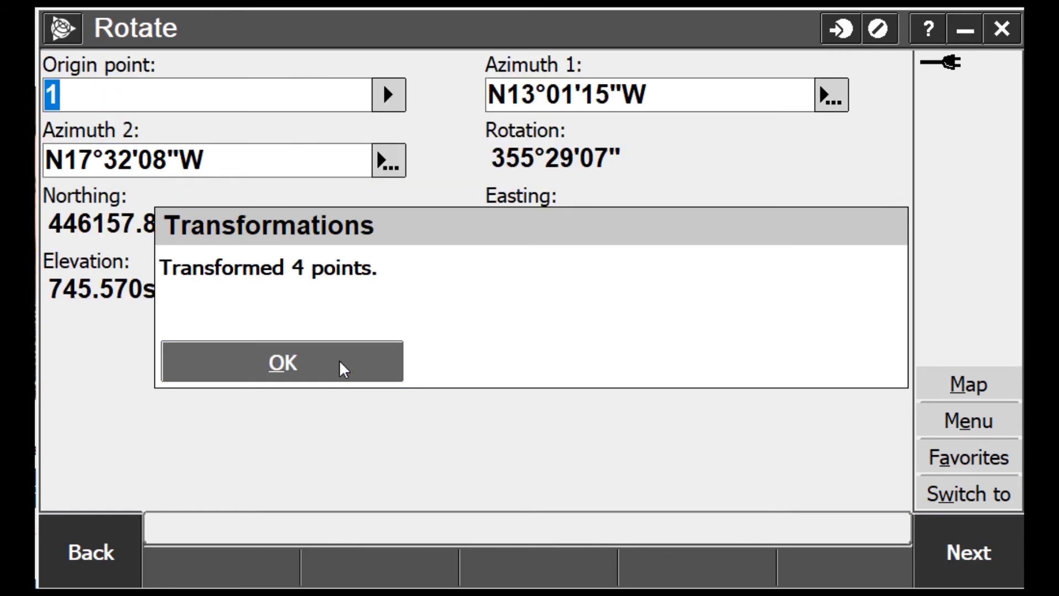
{"action": "left_click", "coordinate": [339, 360]}
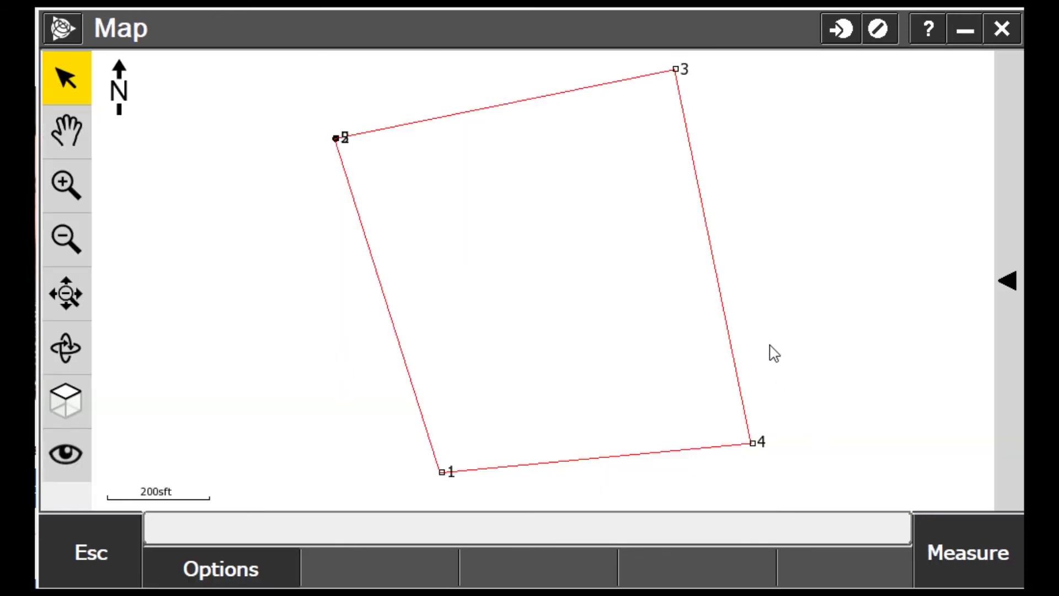